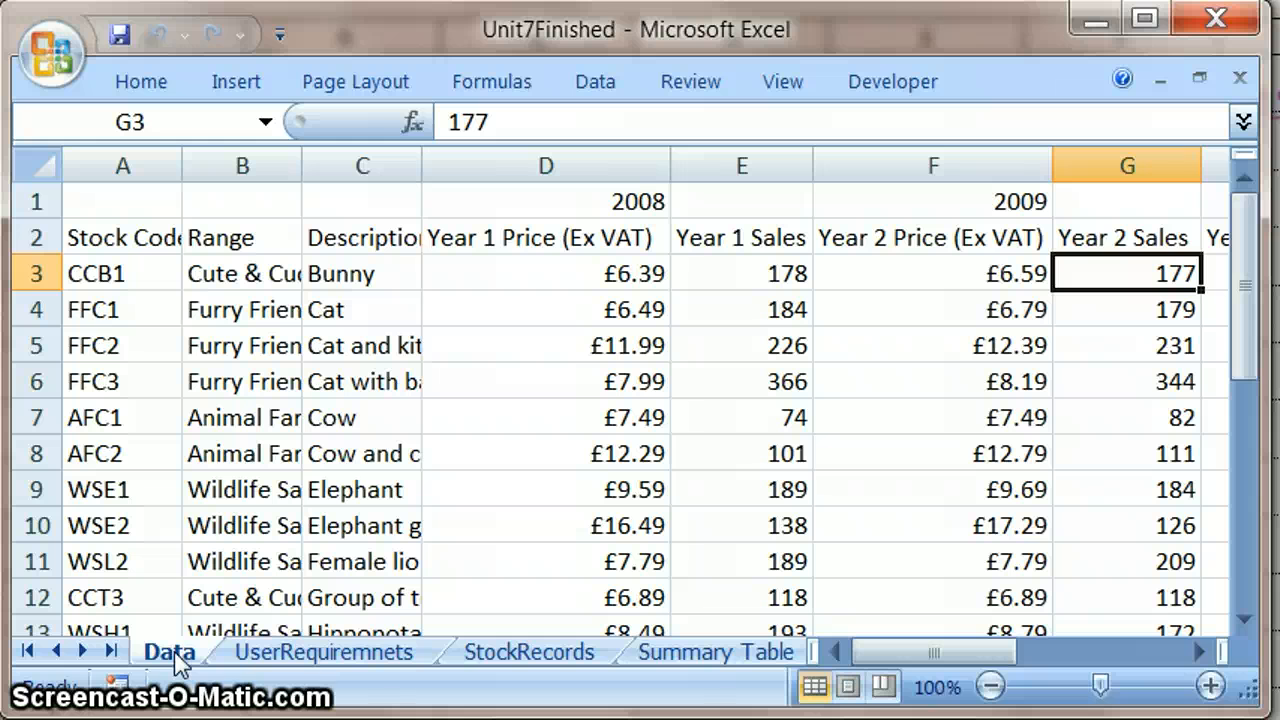
Rename the Data sheet as Collection.
double_click(172, 652)
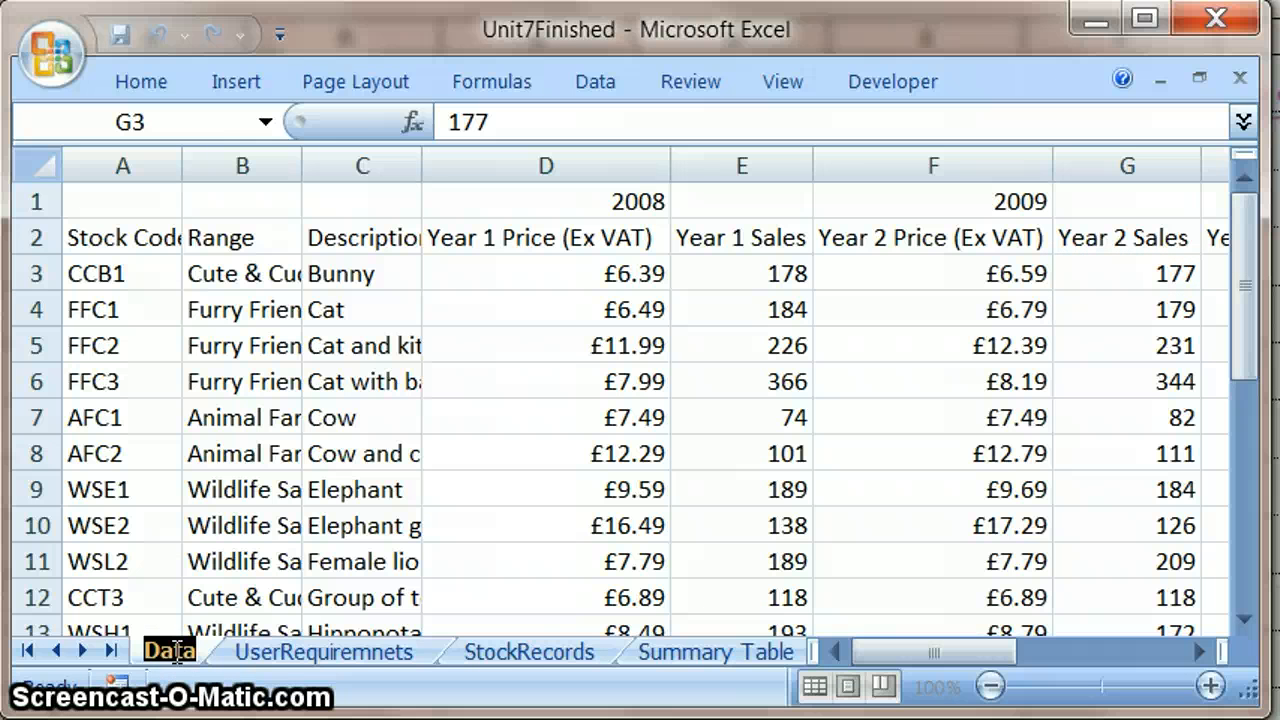
type("Collection")
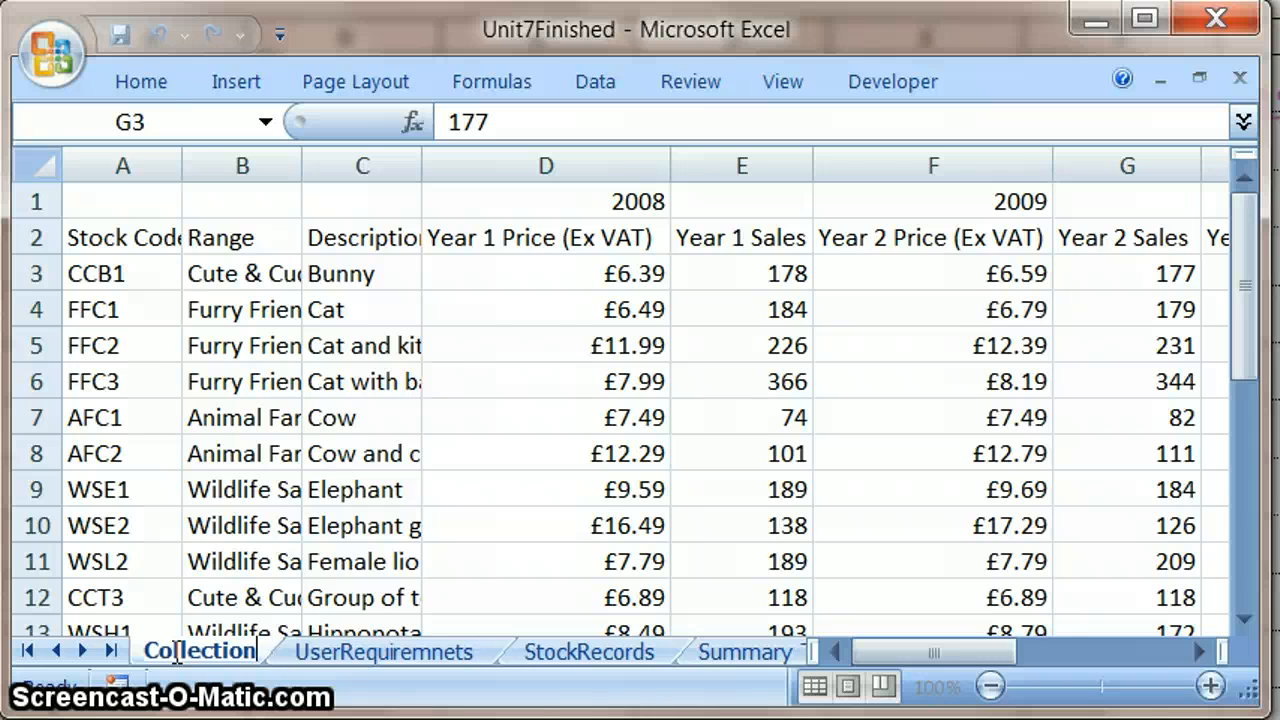
key("Return")
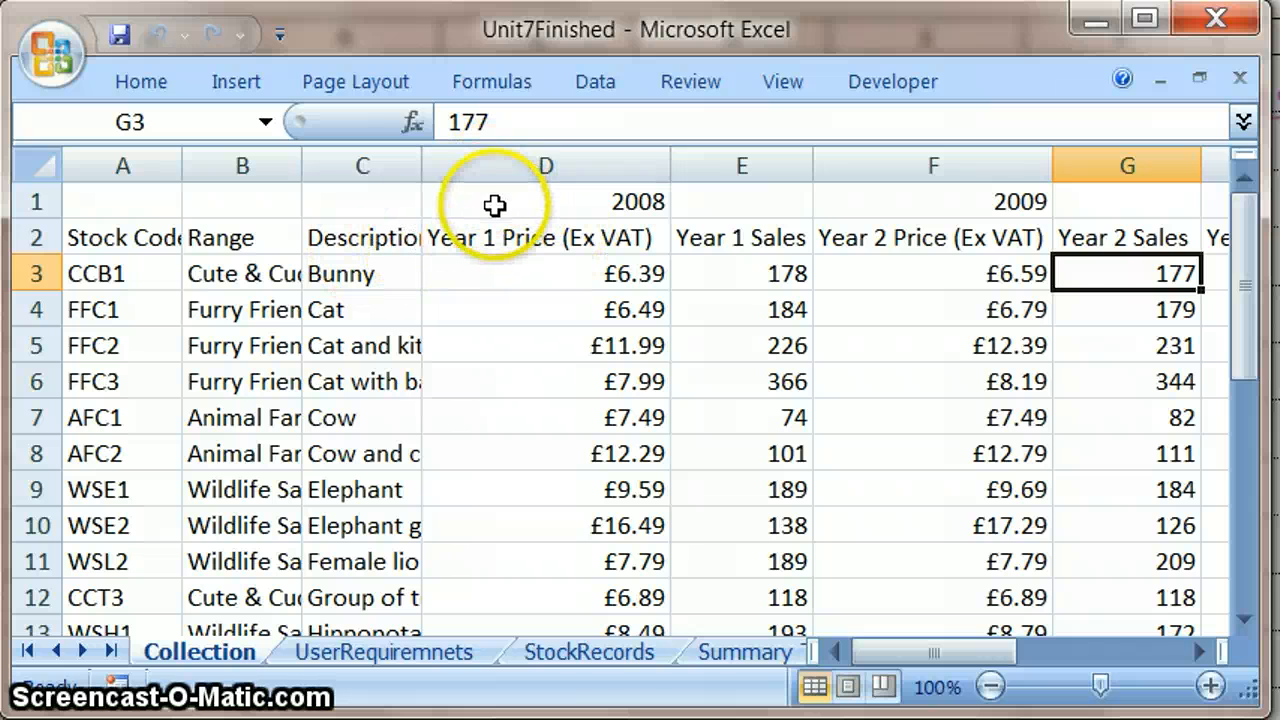
Select the yearly price and sales block D1:I26 on the Collection sheet and cut it.
left_click_drag(494, 206, 567, 565)
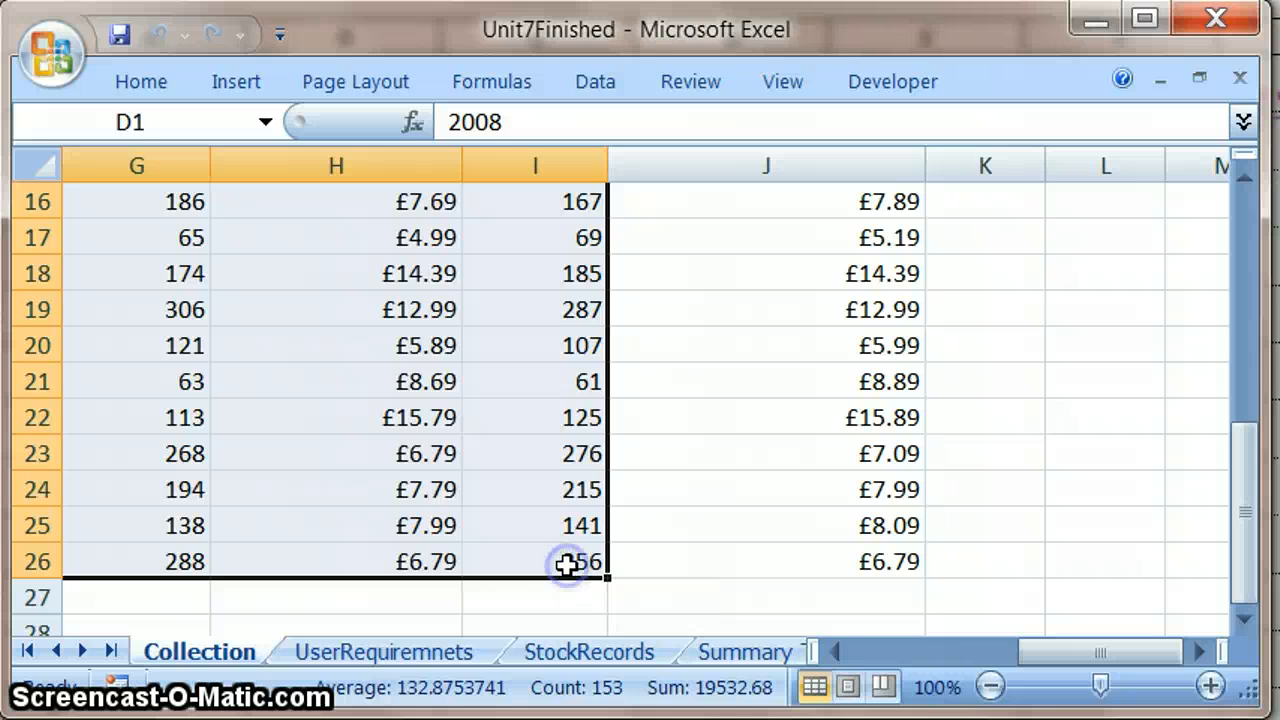
right_click(408, 505)
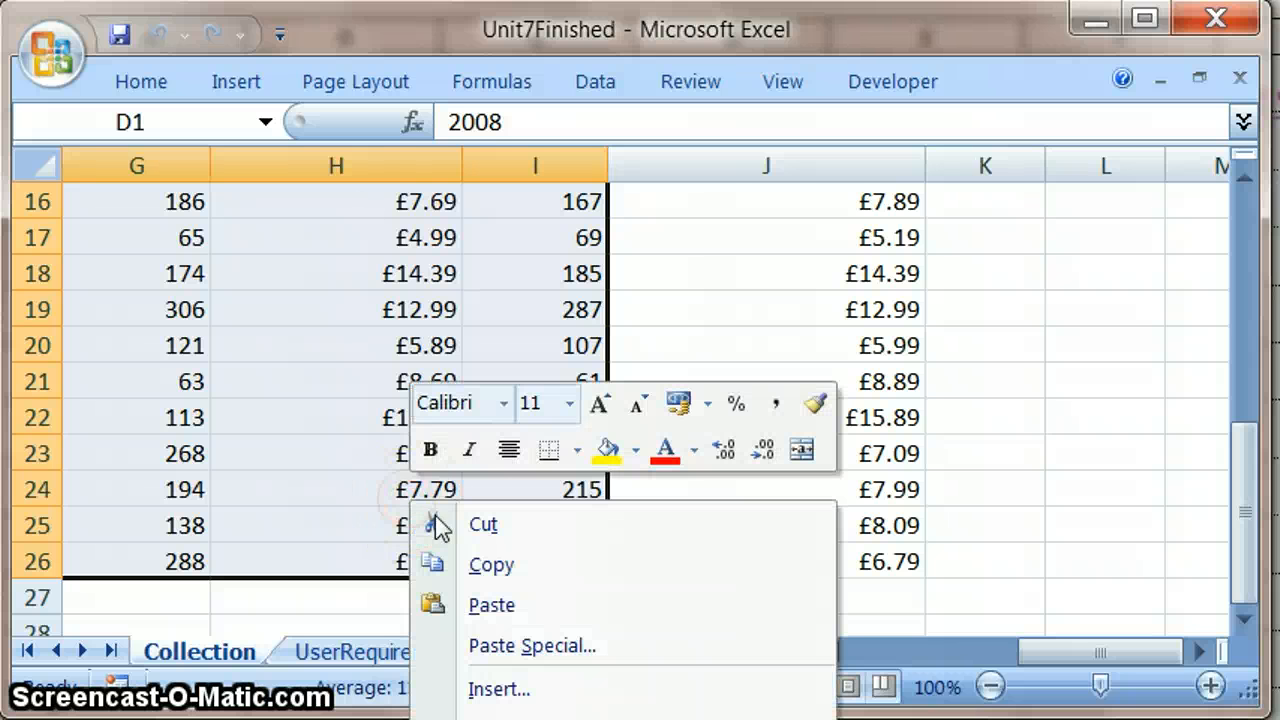
left_click(483, 524)
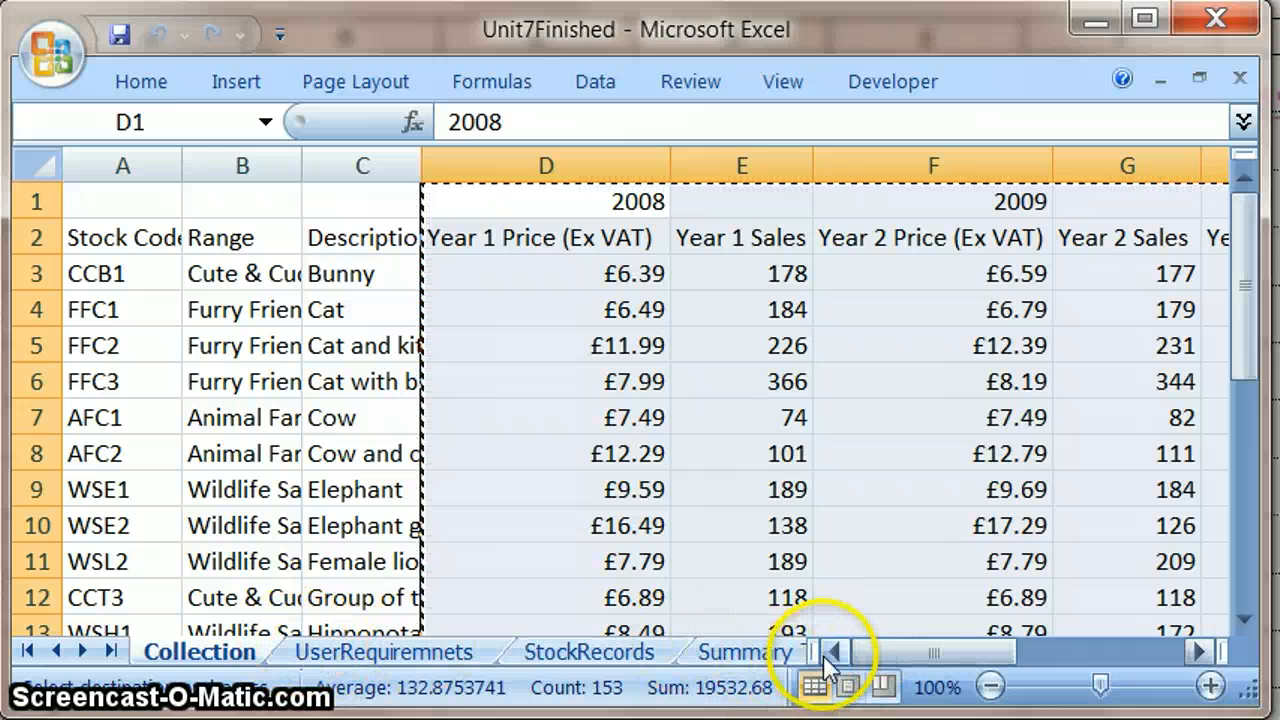
Insert a new worksheet and move it directly after the Collection sheet.
left_click_drag(828, 660, 1060, 670)
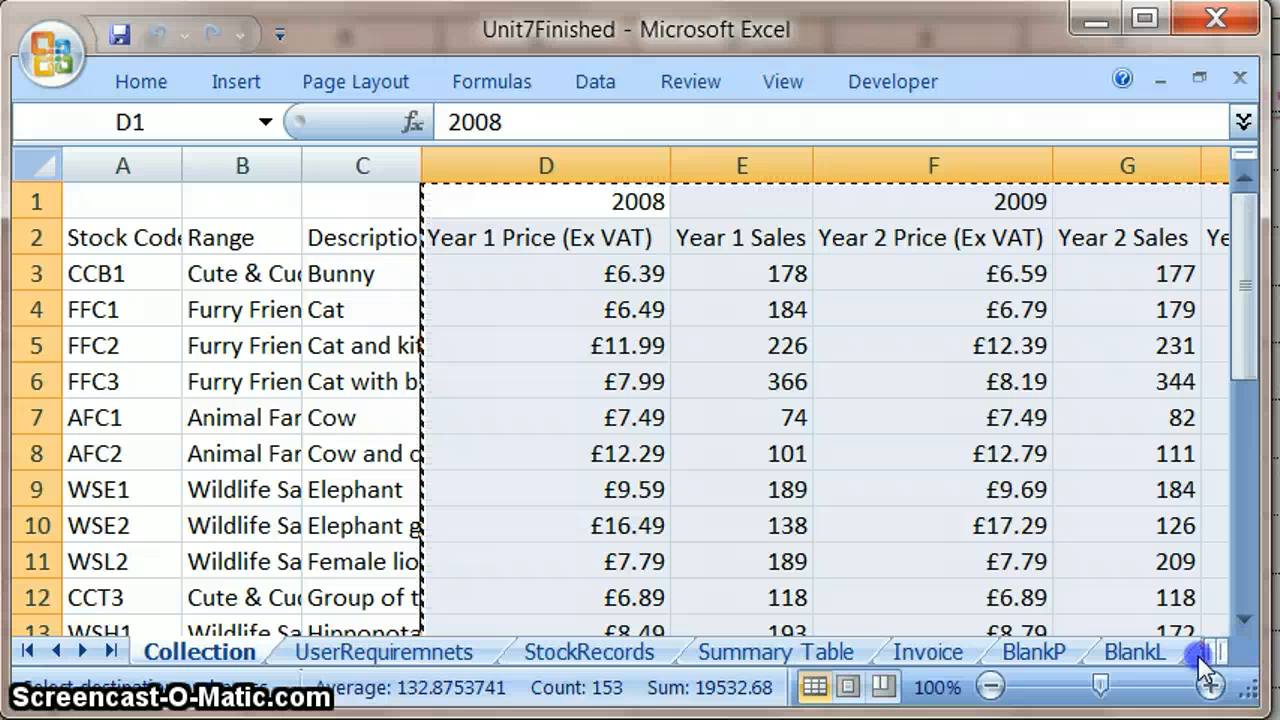
left_click(1197, 654)
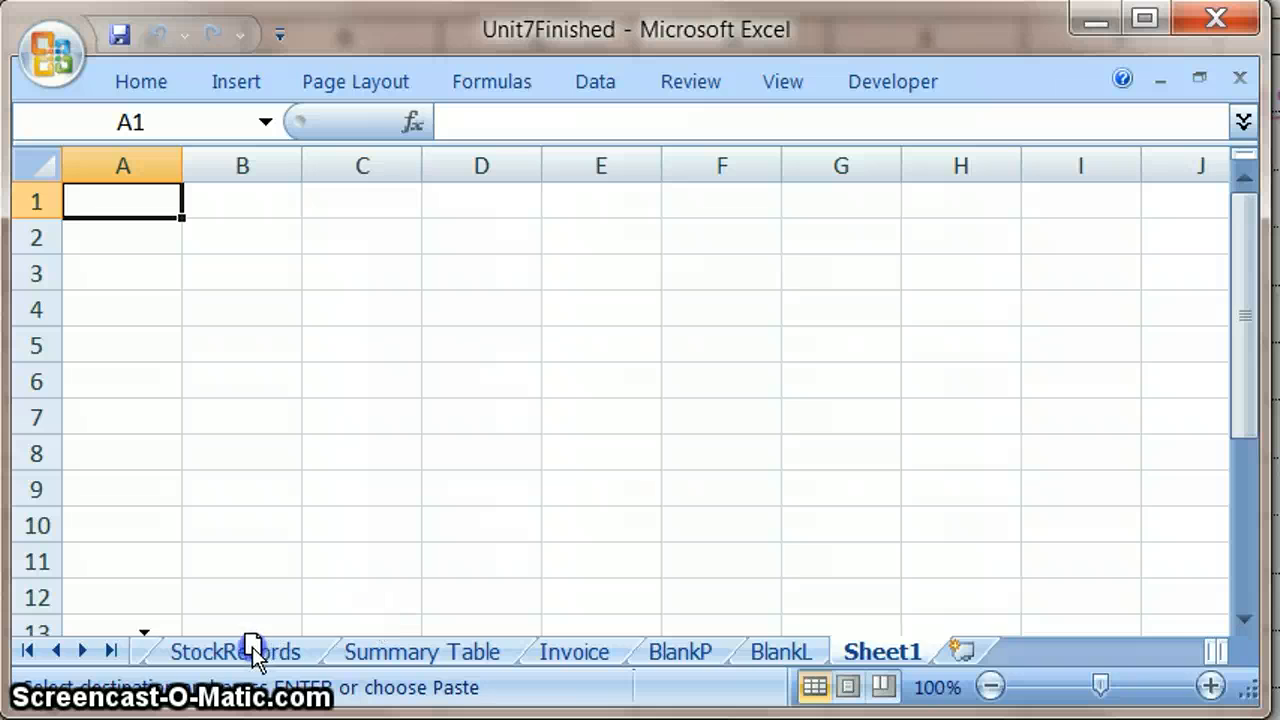
double_click(58, 651)
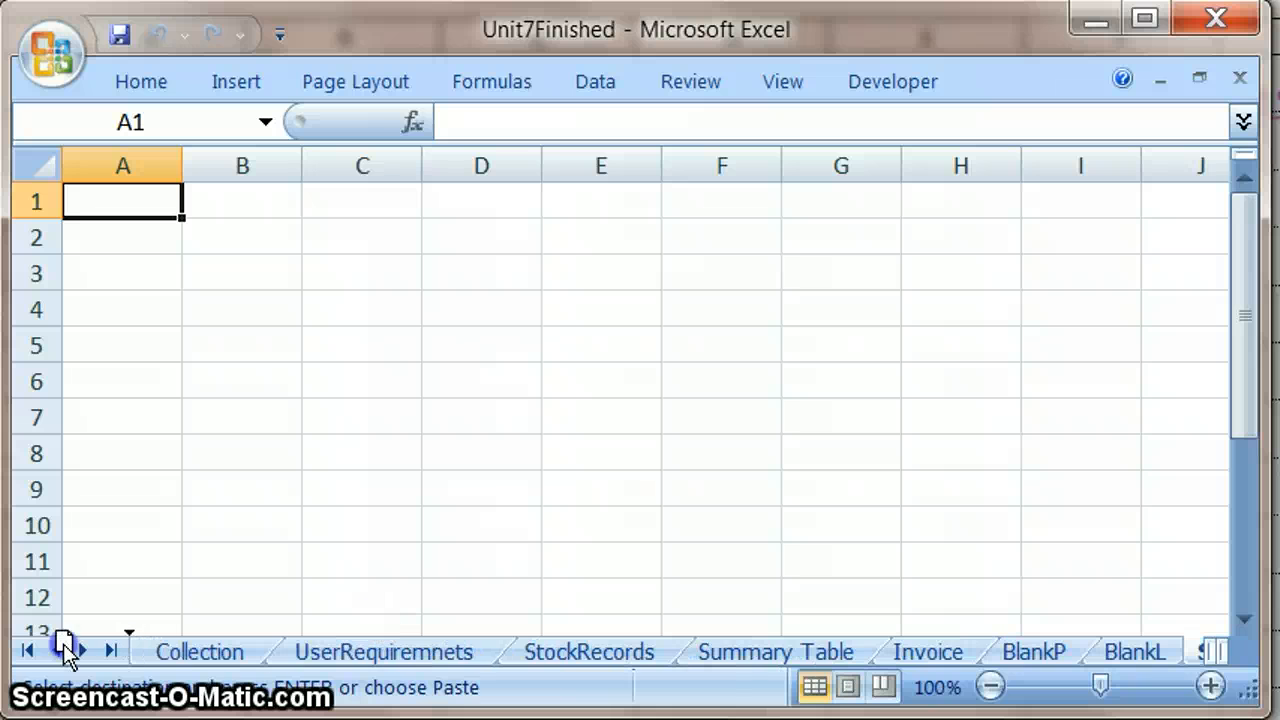
left_click_drag(296, 660, 303, 662)
Rename the new Sheet1 as SalesRecord.
double_click(300, 651)
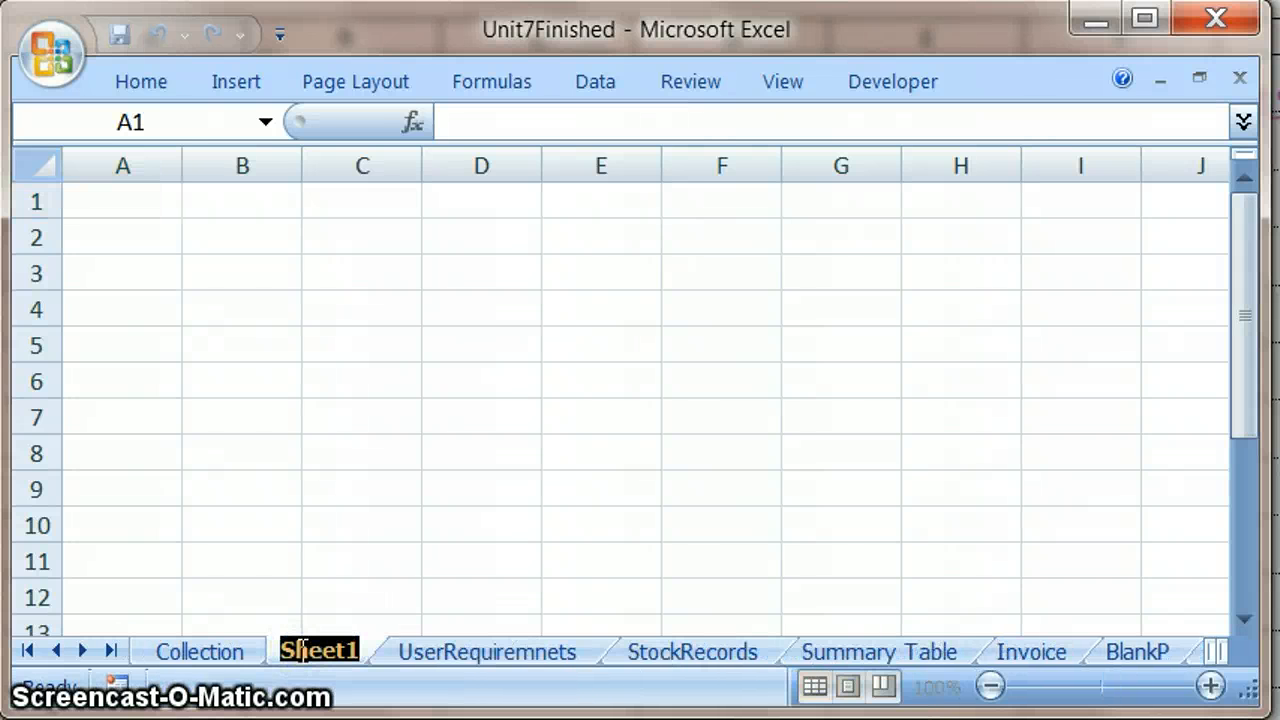
type("Sale")
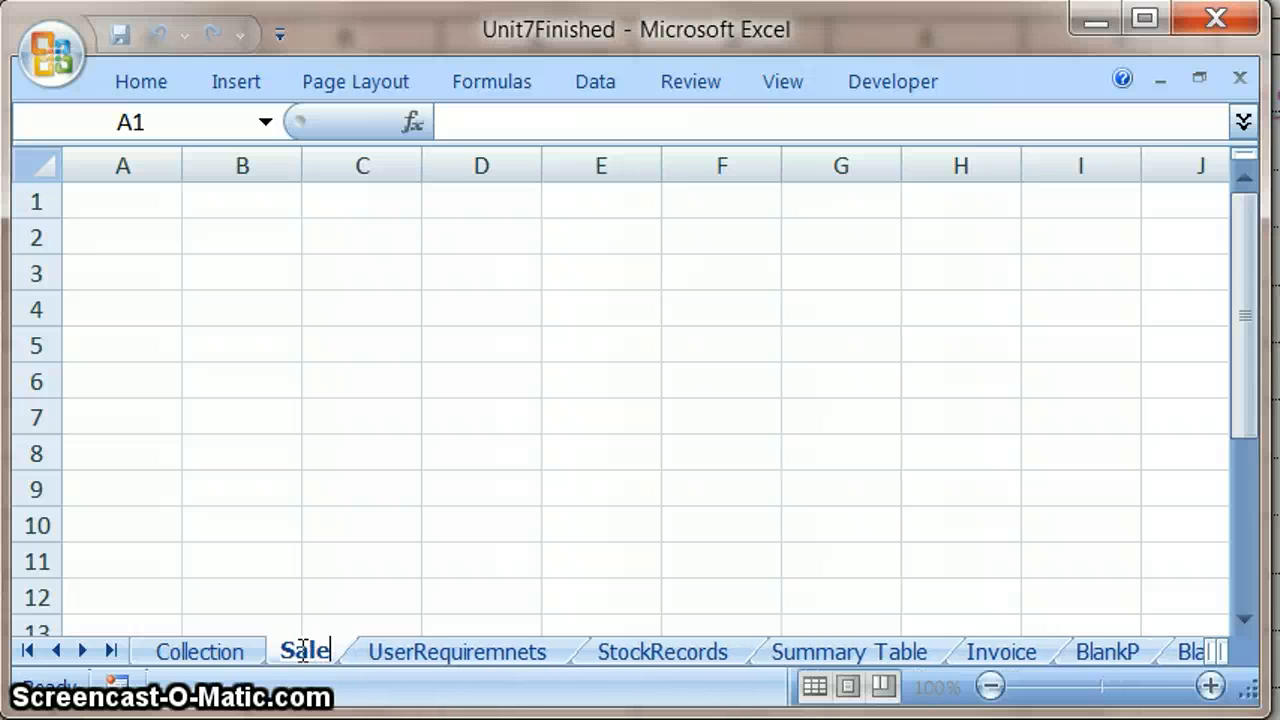
type("sRecord")
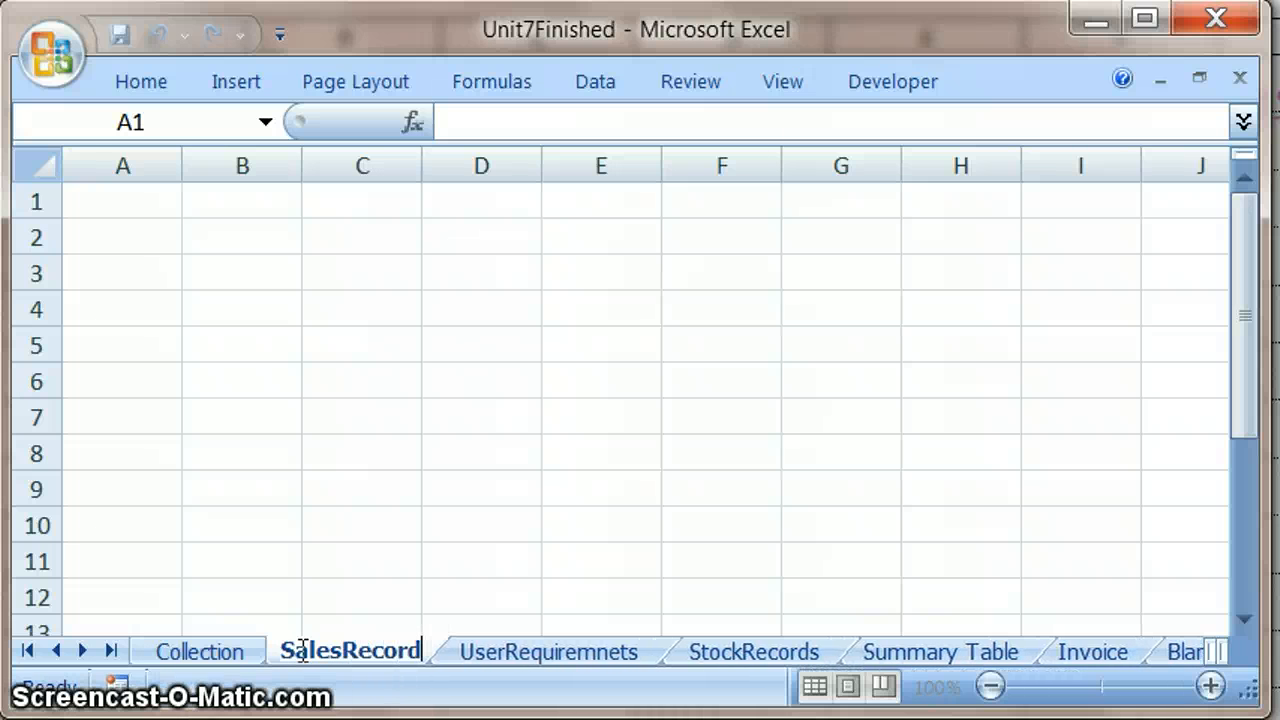
left_click(287, 241)
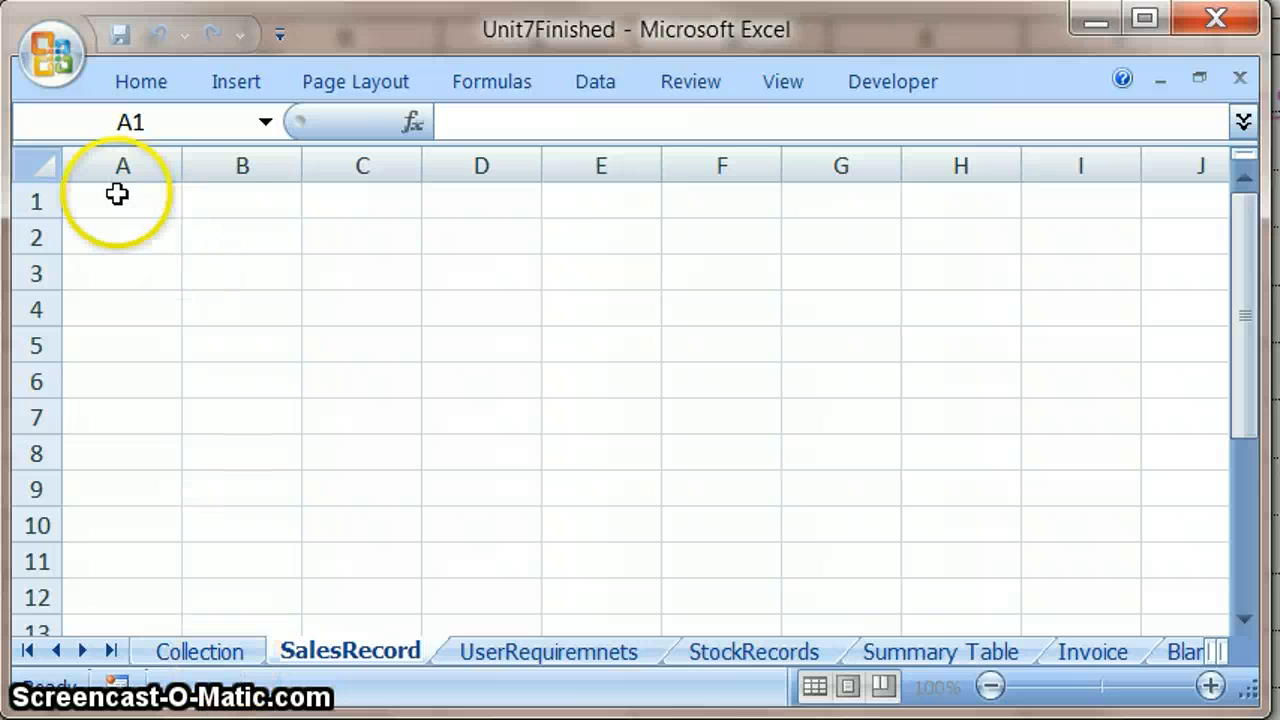
left_click(117, 231)
left_click(235, 234)
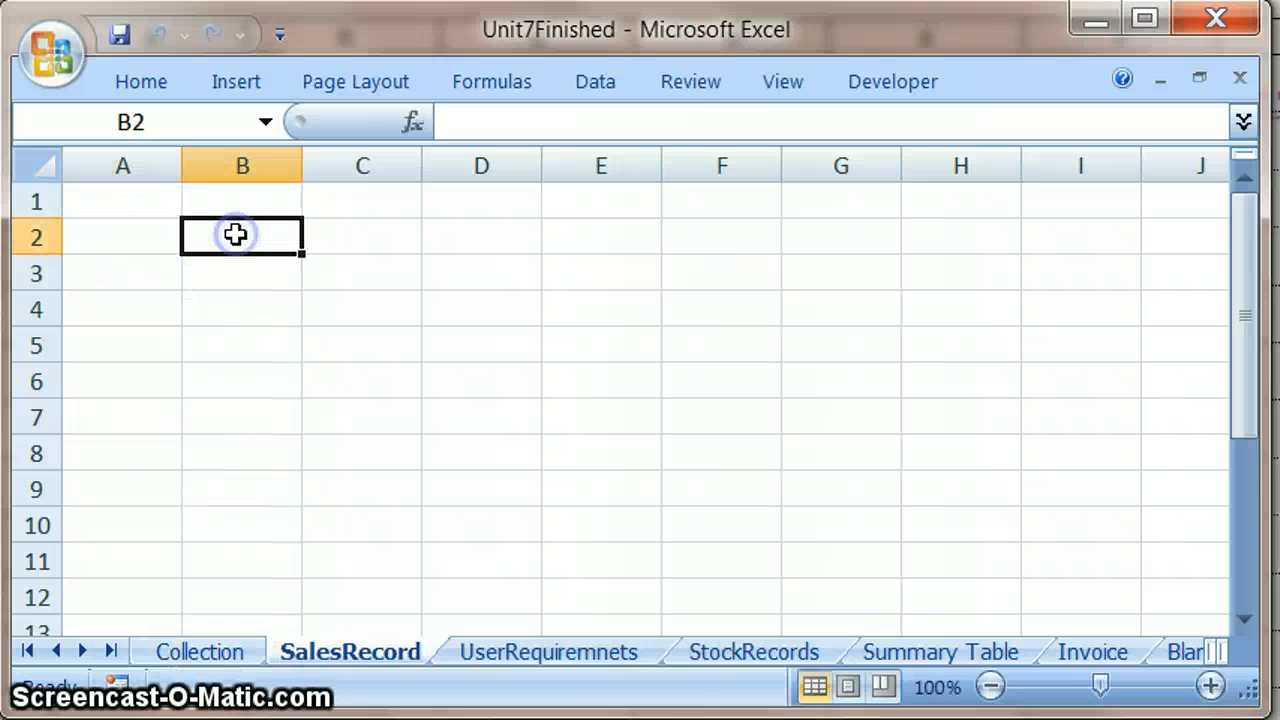
right_click(236, 235)
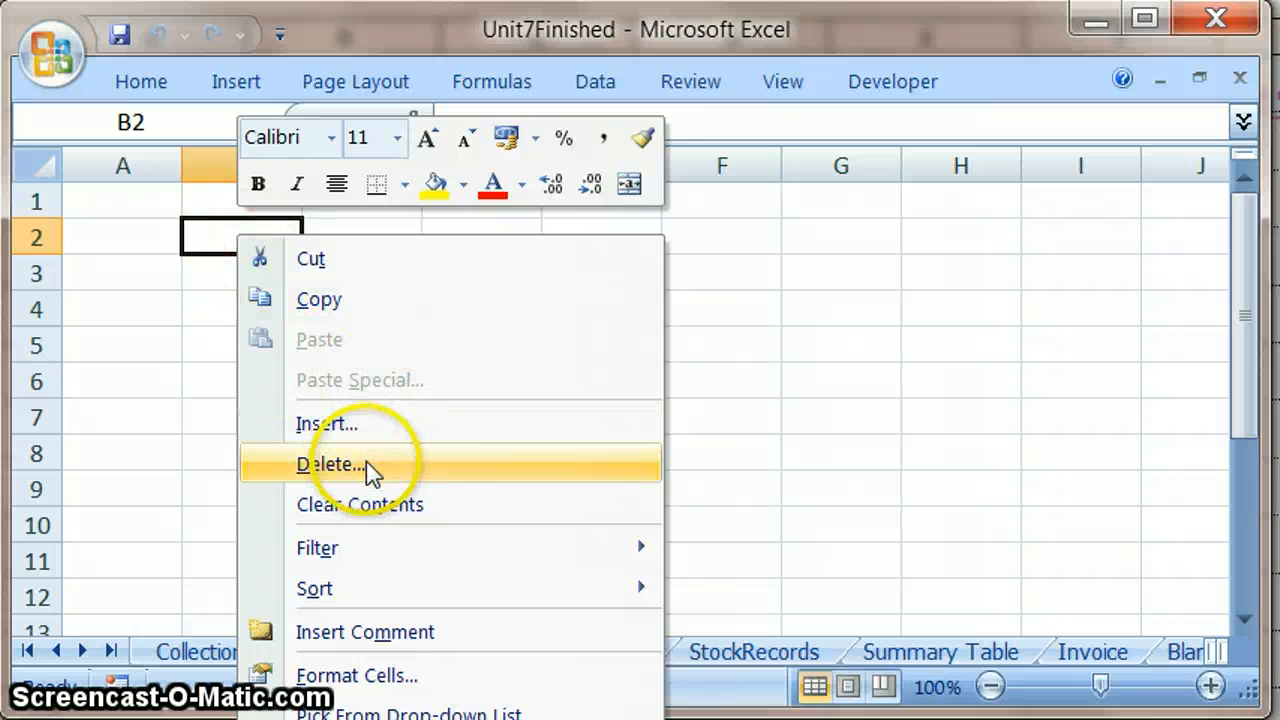
left_click(165, 456)
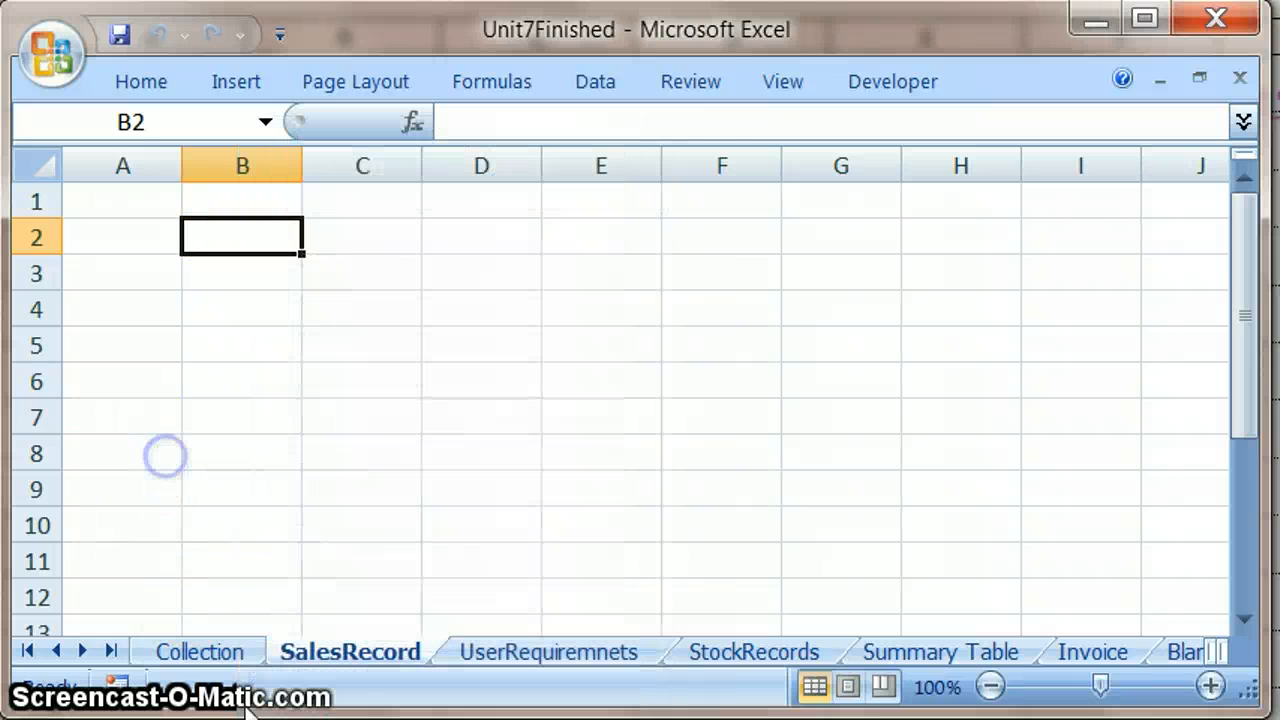
Move the 2008 to 2010 price and sales block from the Collection sheet to SalesRecord, starting at cell B2.
left_click(240, 651)
right_click(512, 308)
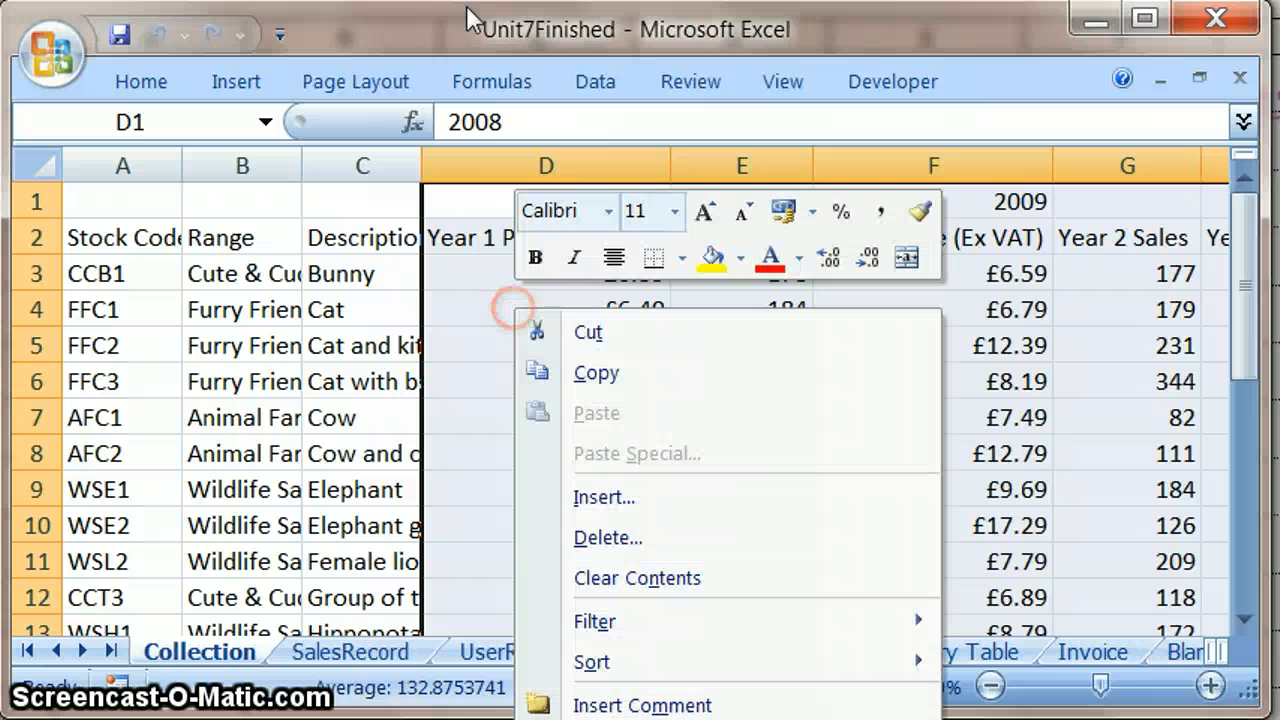
left_click(605, 336)
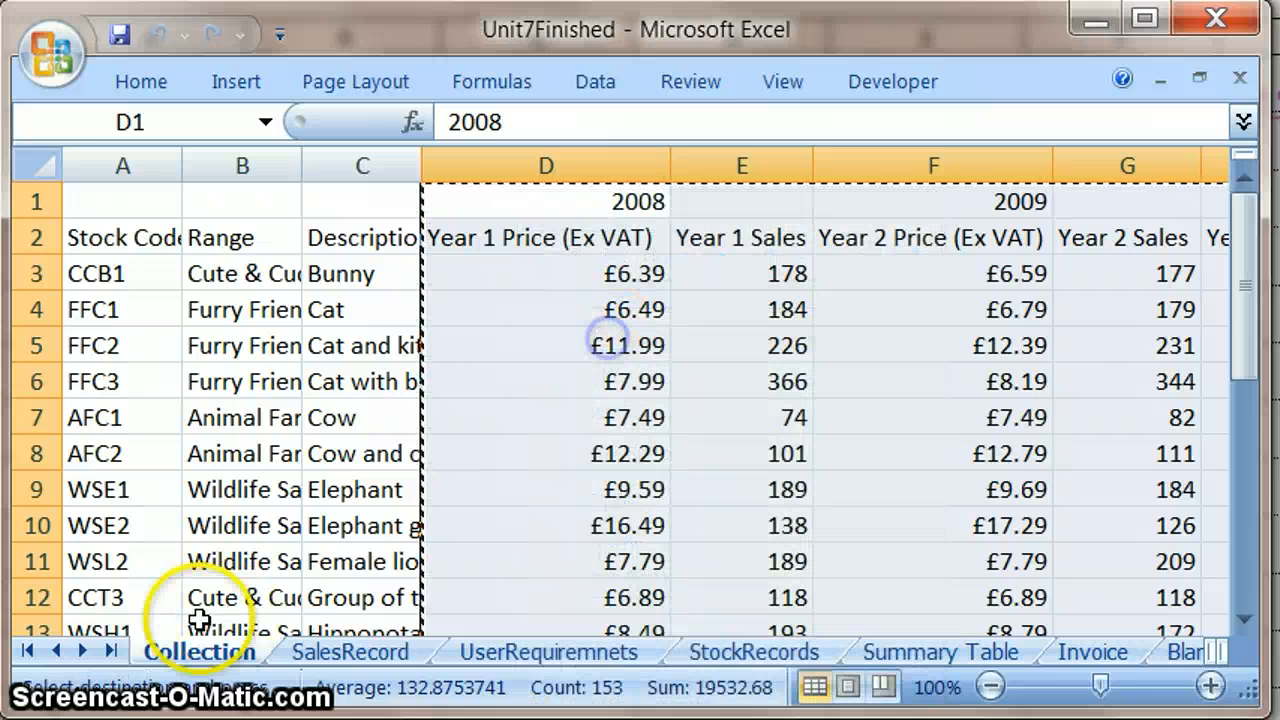
left_click(349, 651)
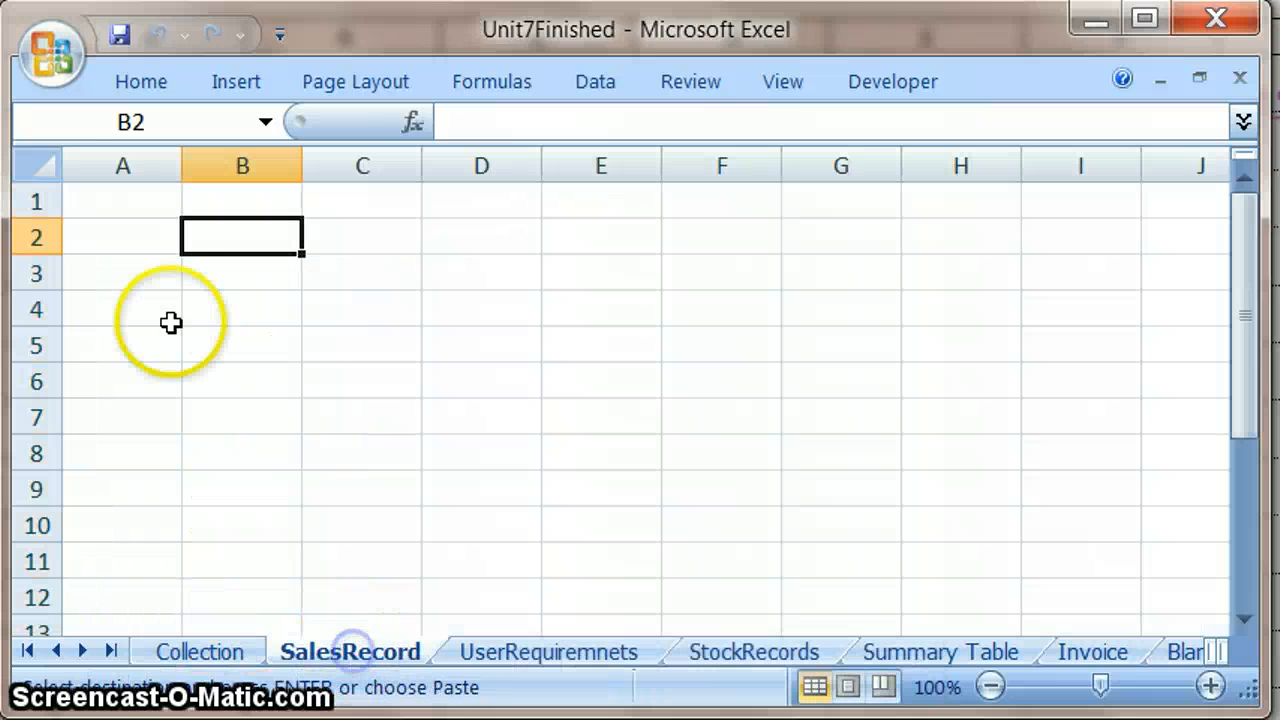
right_click(233, 241)
left_click(357, 344)
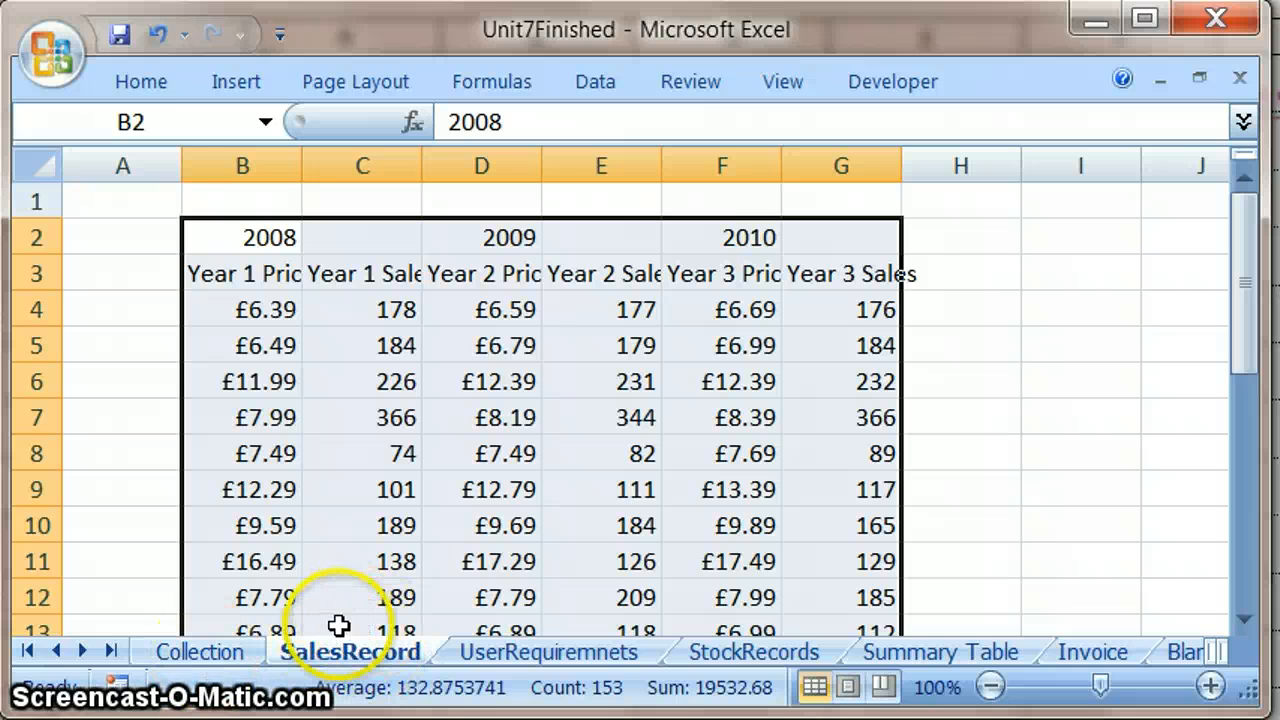
Widen the Range and Description columns on the Collection sheet so their full text fits.
left_click(236, 655)
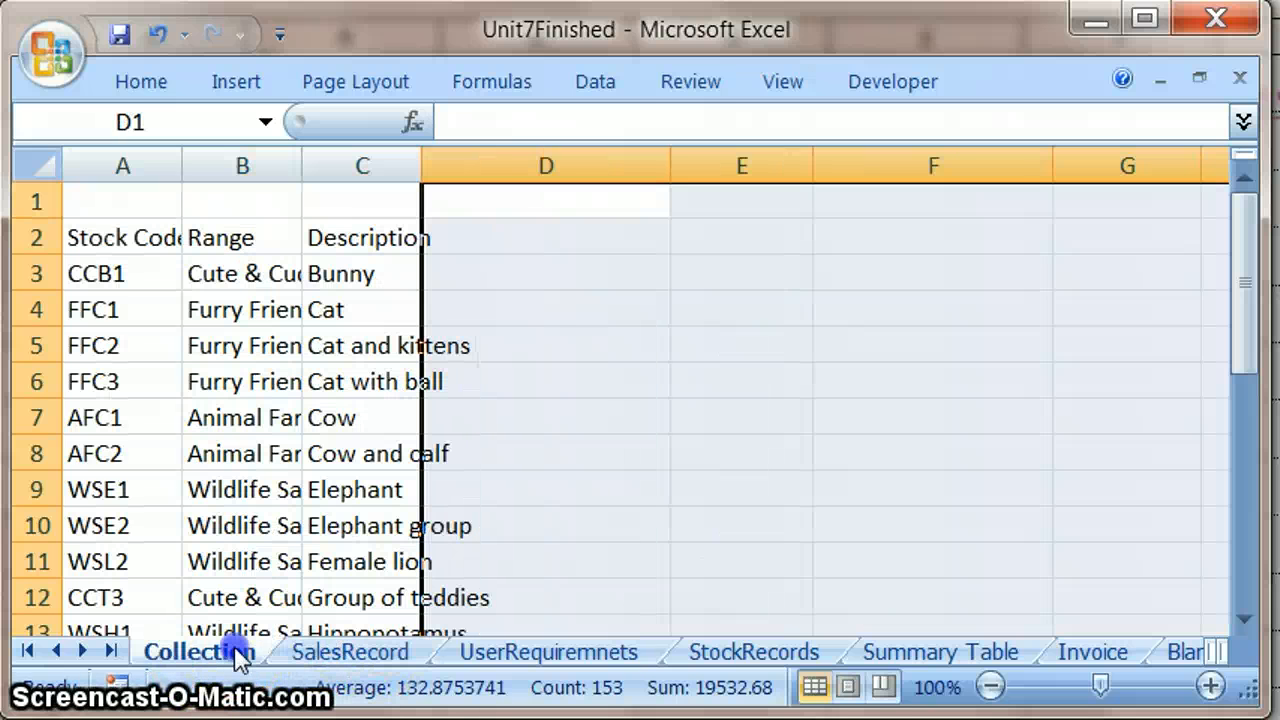
left_click(268, 278)
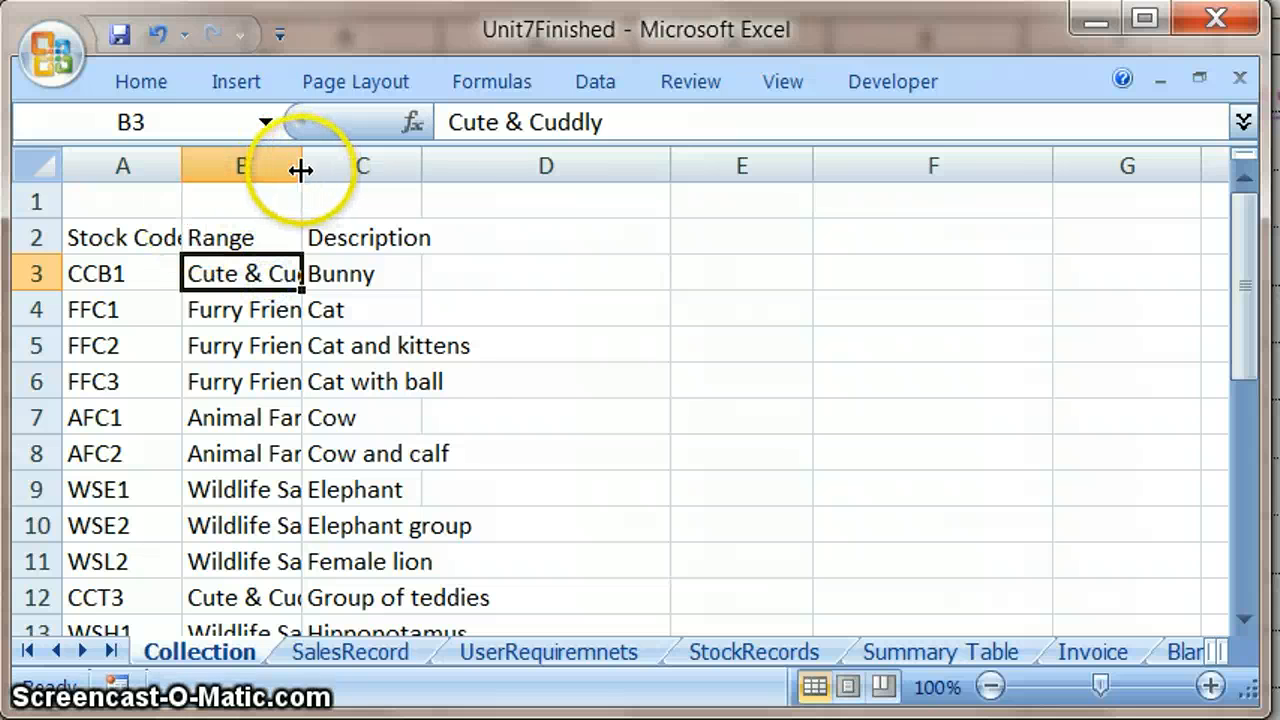
left_click_drag(300, 170, 400, 171)
left_click_drag(524, 166, 668, 190)
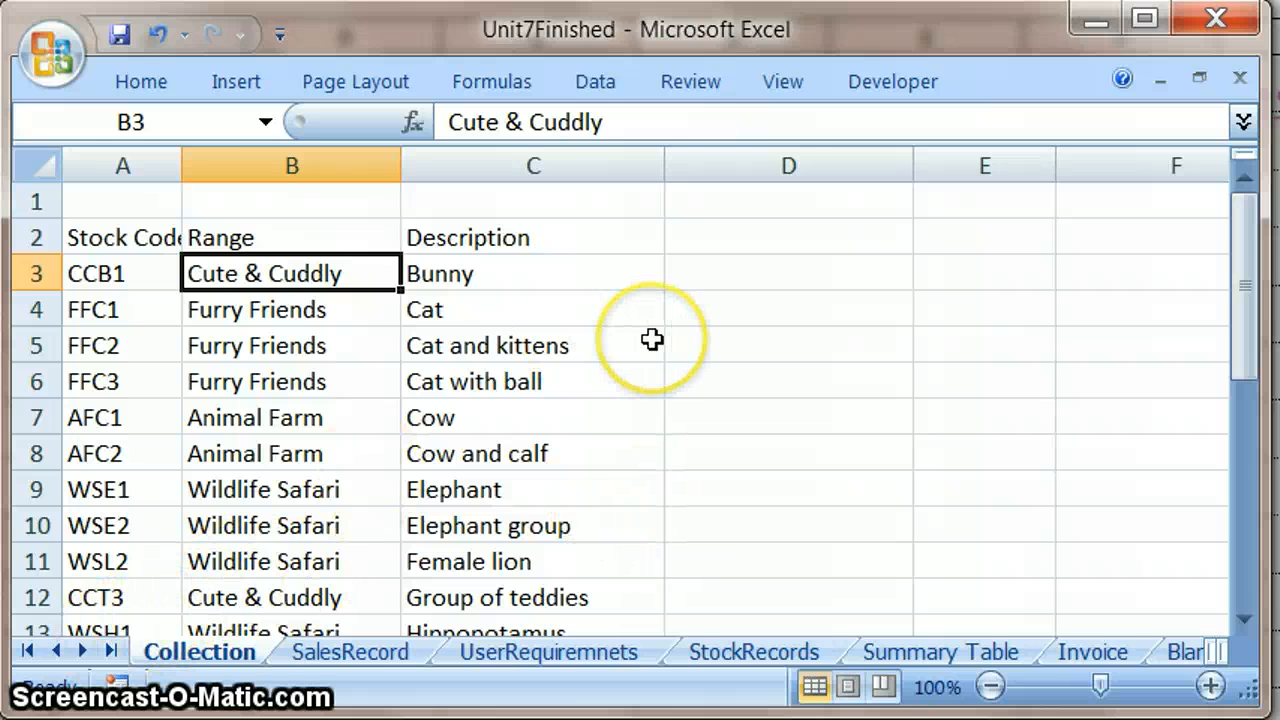
Delete the empty columns D to I on the Collection sheet so the current year price sits beside Description.
key("Right")
key("Right")
key("Right")
key("Right")
key("Right")
key("Right")
key("Right")
key("Right")
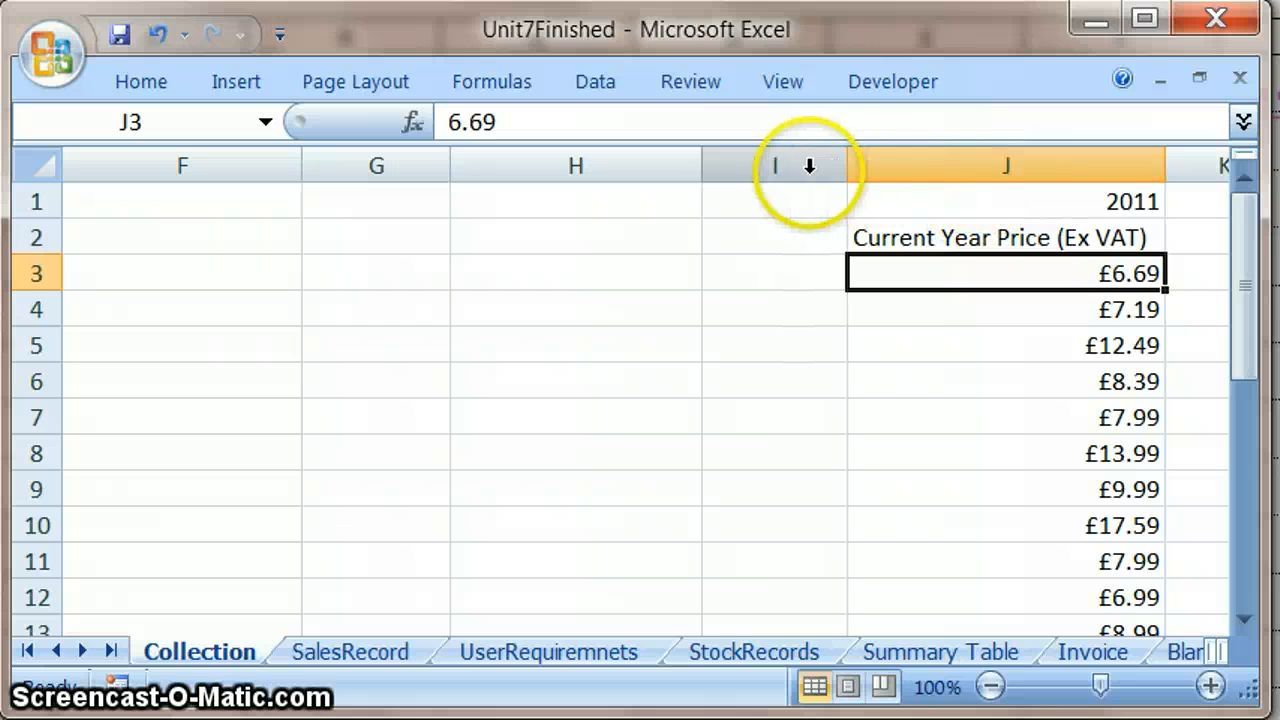
left_click_drag(809, 166, 597, 157)
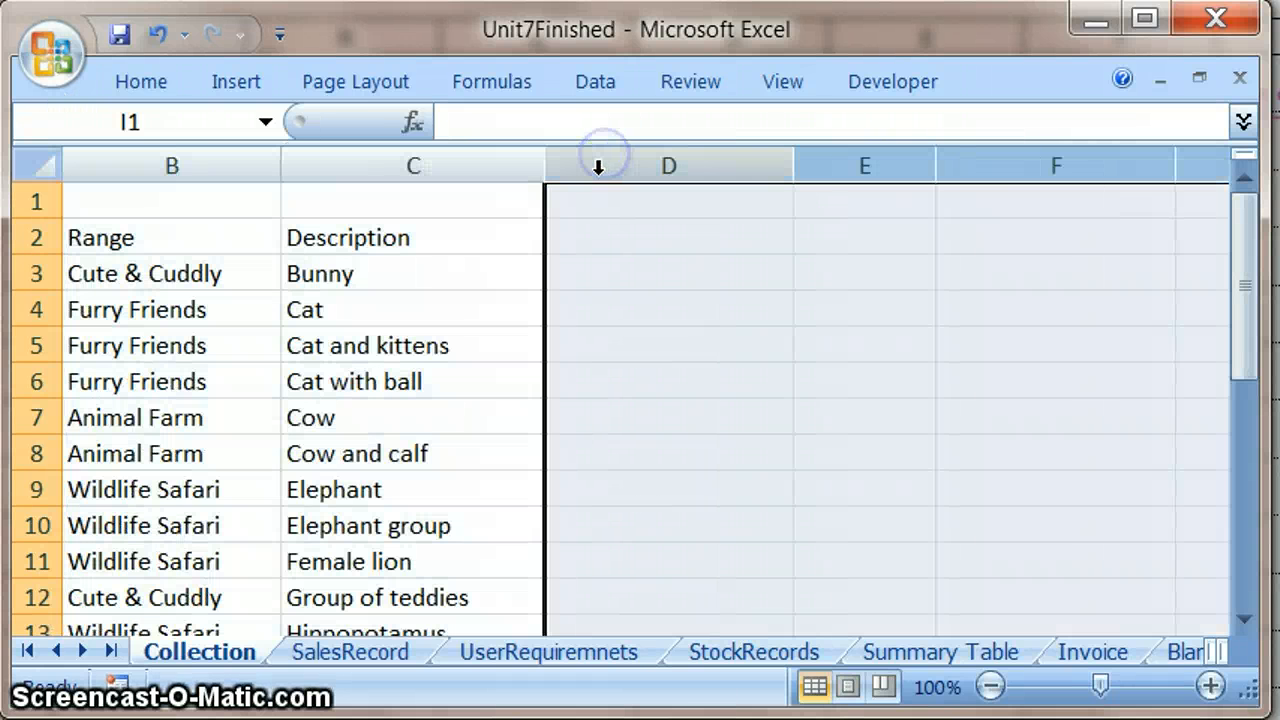
right_click(598, 177)
left_click(729, 400)
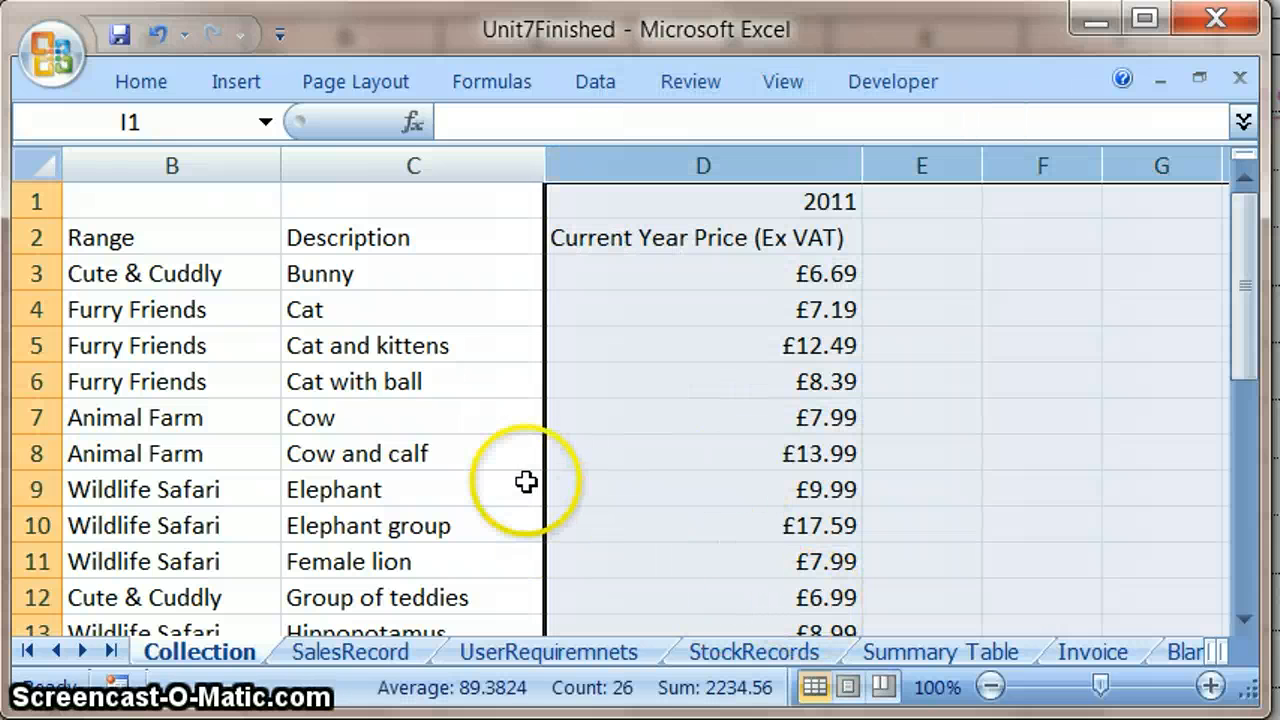
left_click(654, 450)
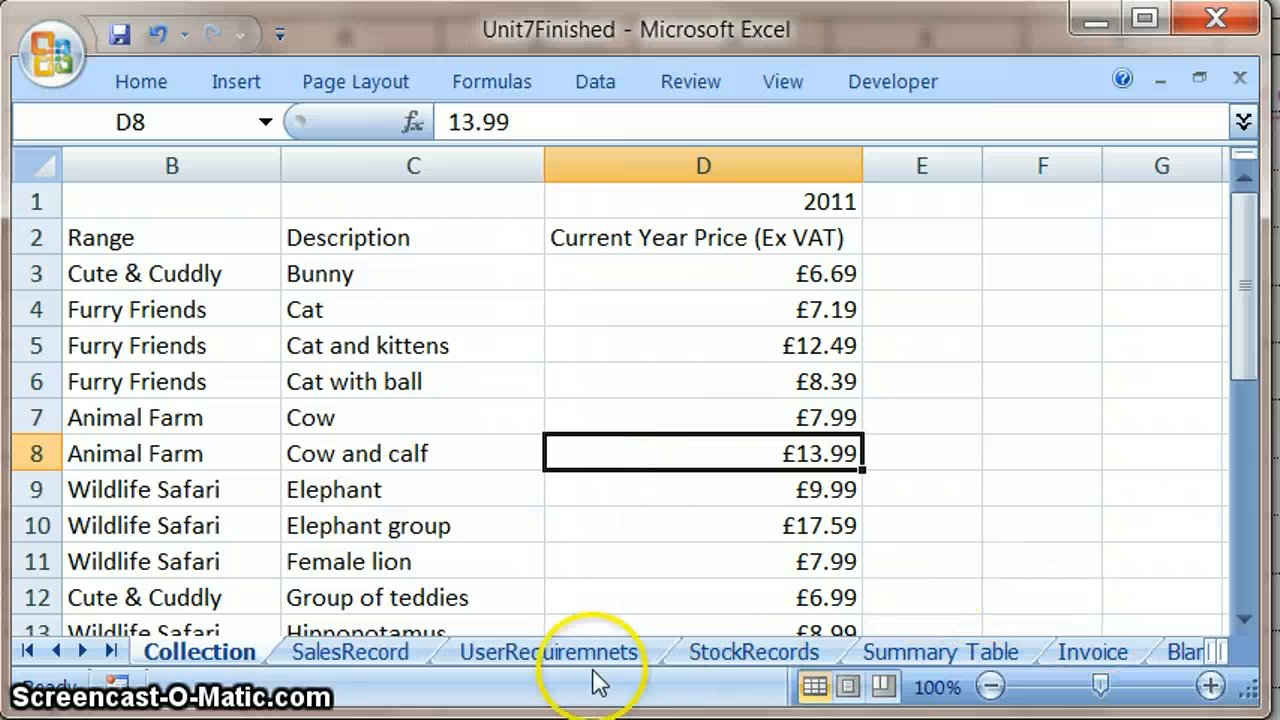
Widen column A on the Collection sheet so the full Stock Code heading fits.
key("Left")
key("Left")
key("Left")
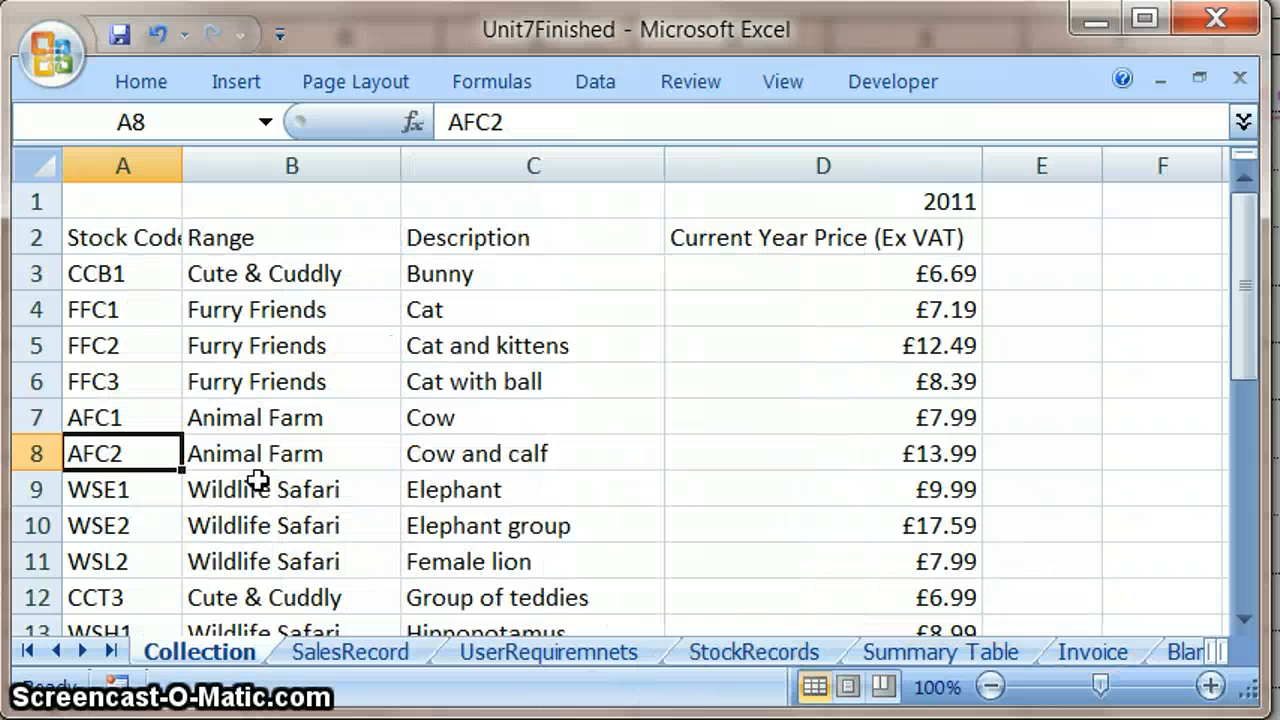
left_click(151, 228)
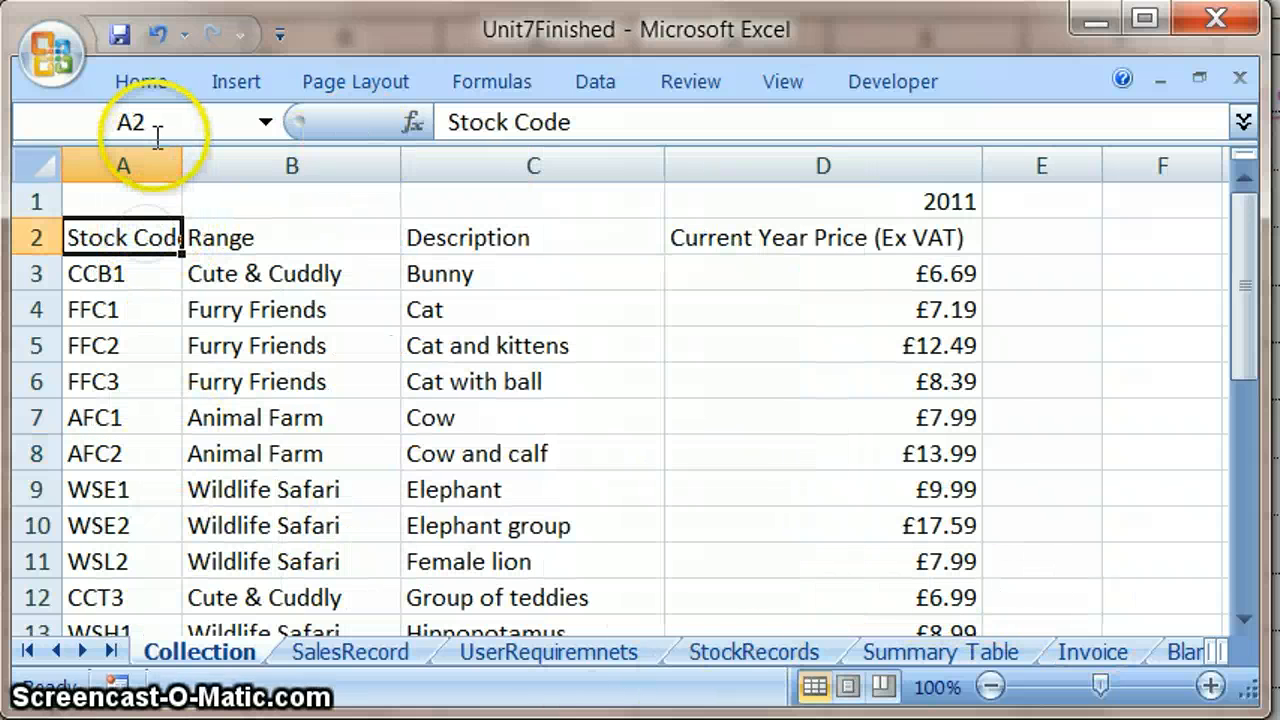
left_click(141, 82)
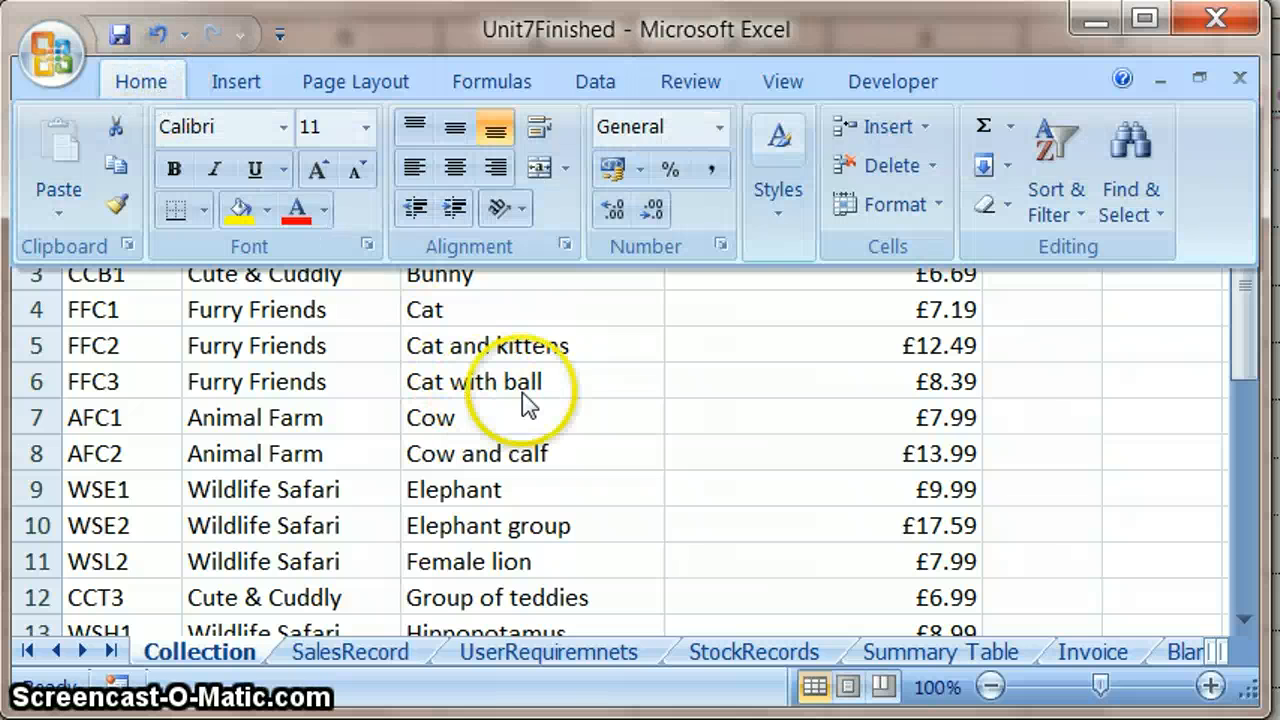
left_click(1192, 348)
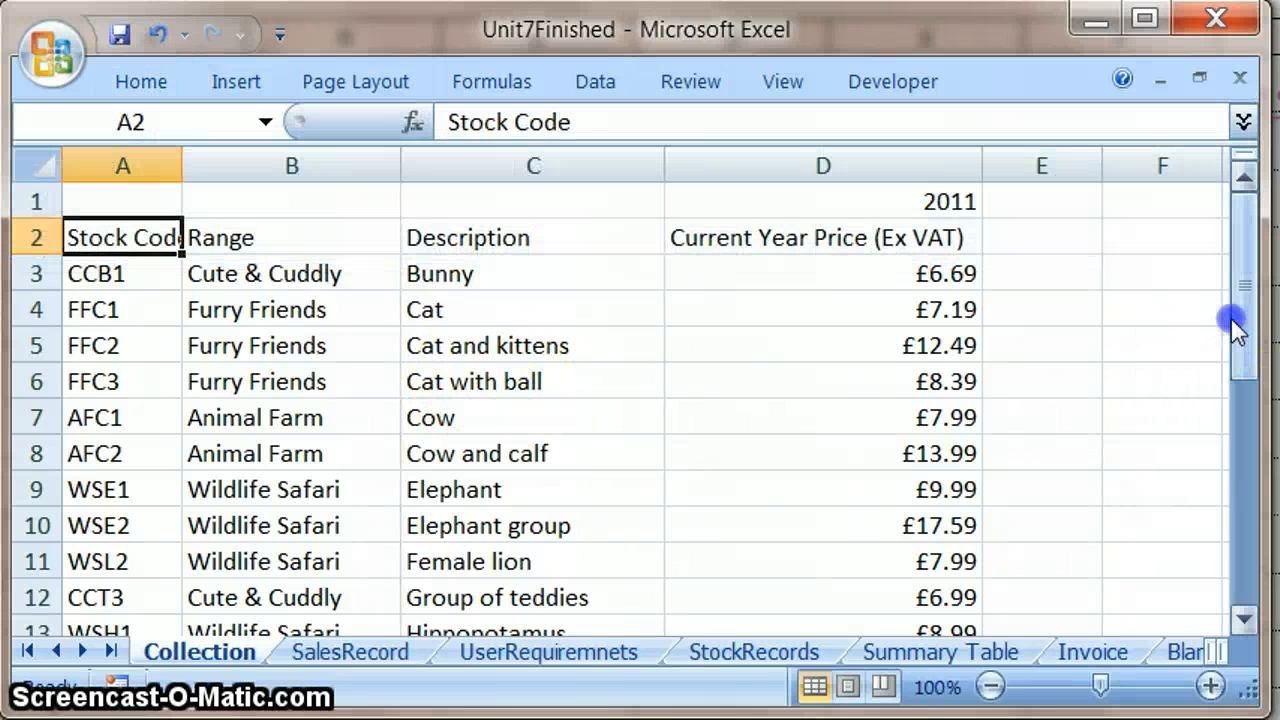
left_click_drag(1233, 320, 1247, 216)
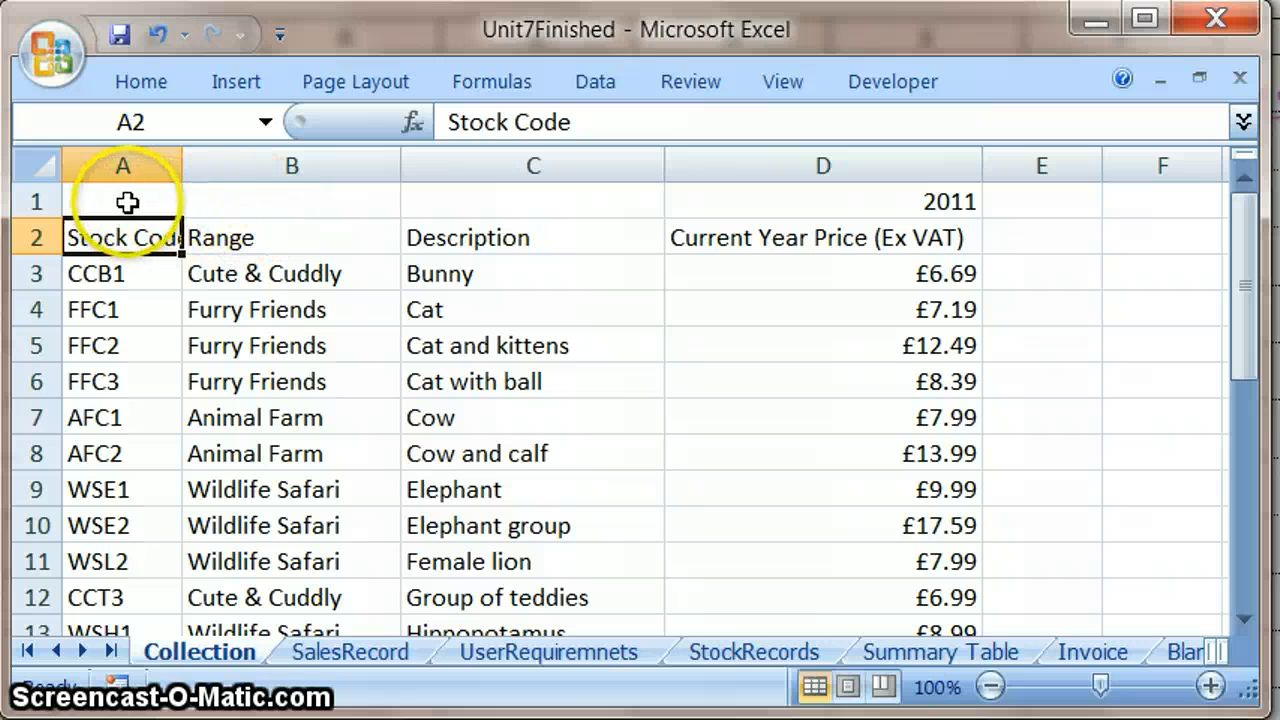
left_click_drag(188, 157, 238, 158)
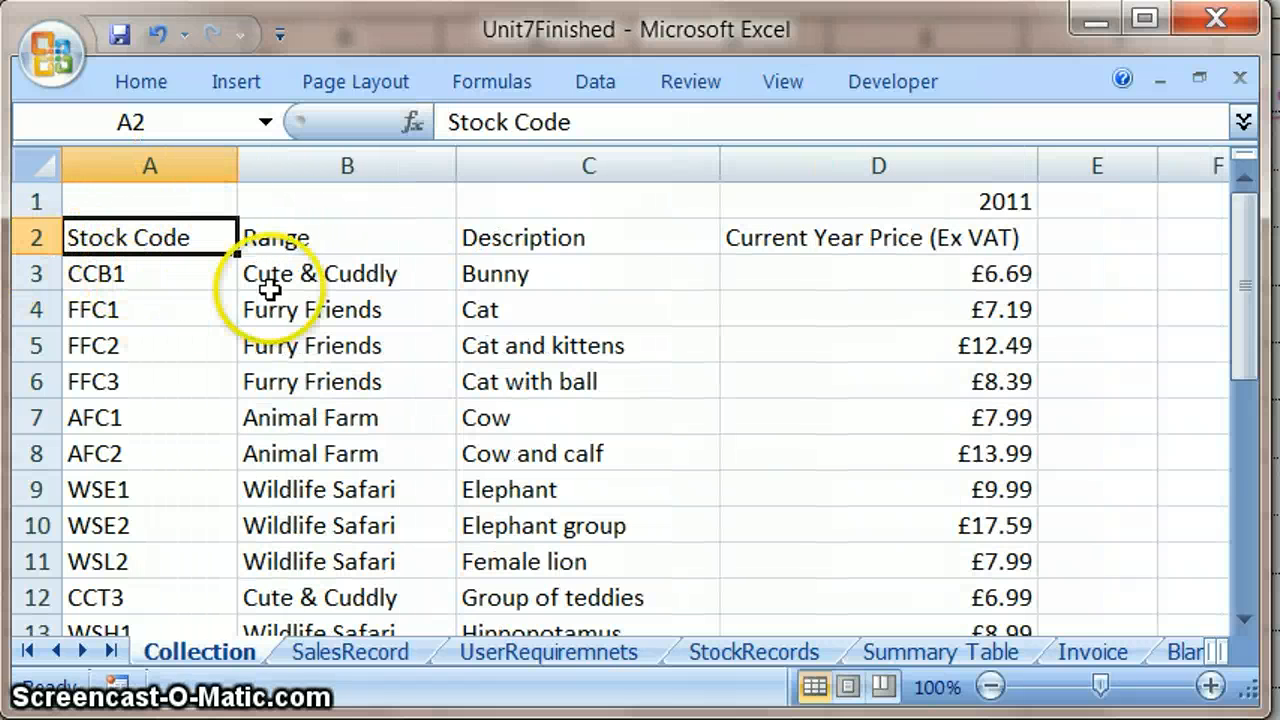
Turn off the minimized ribbon display and wrap the text of the Current Year Price (Ex VAT) heading in cell D2.
left_click(812, 241)
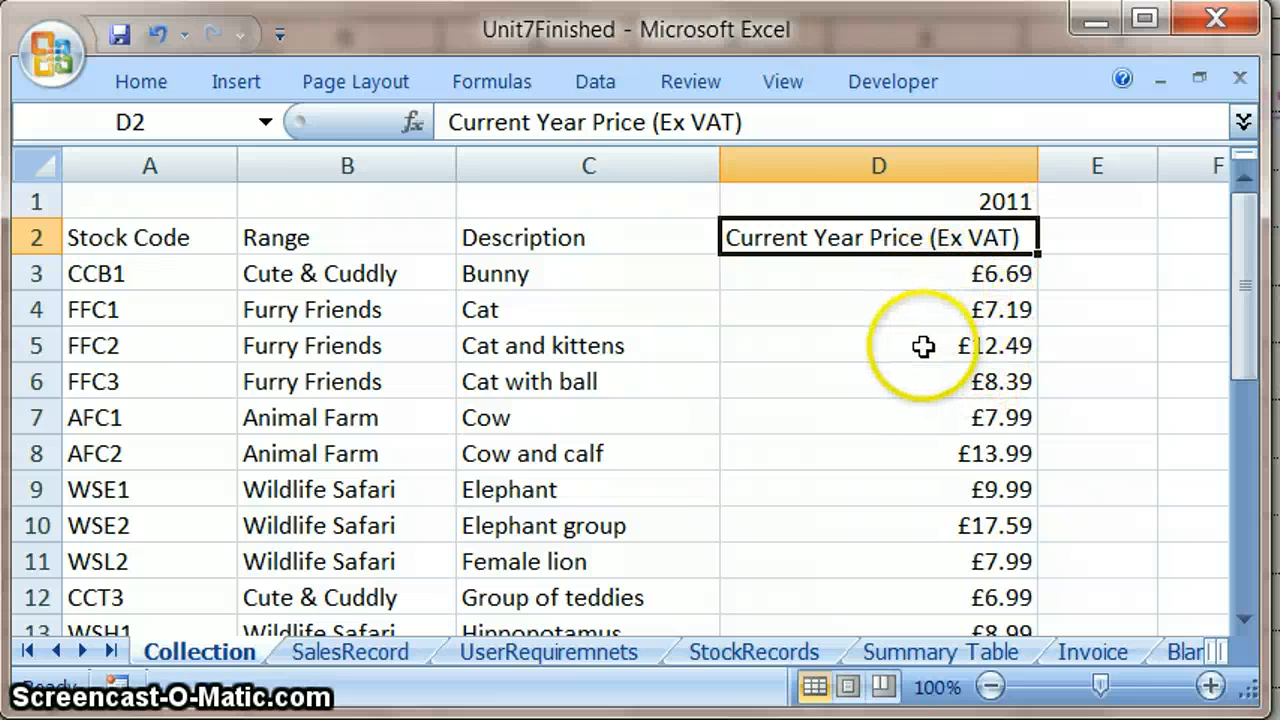
left_click(279, 35)
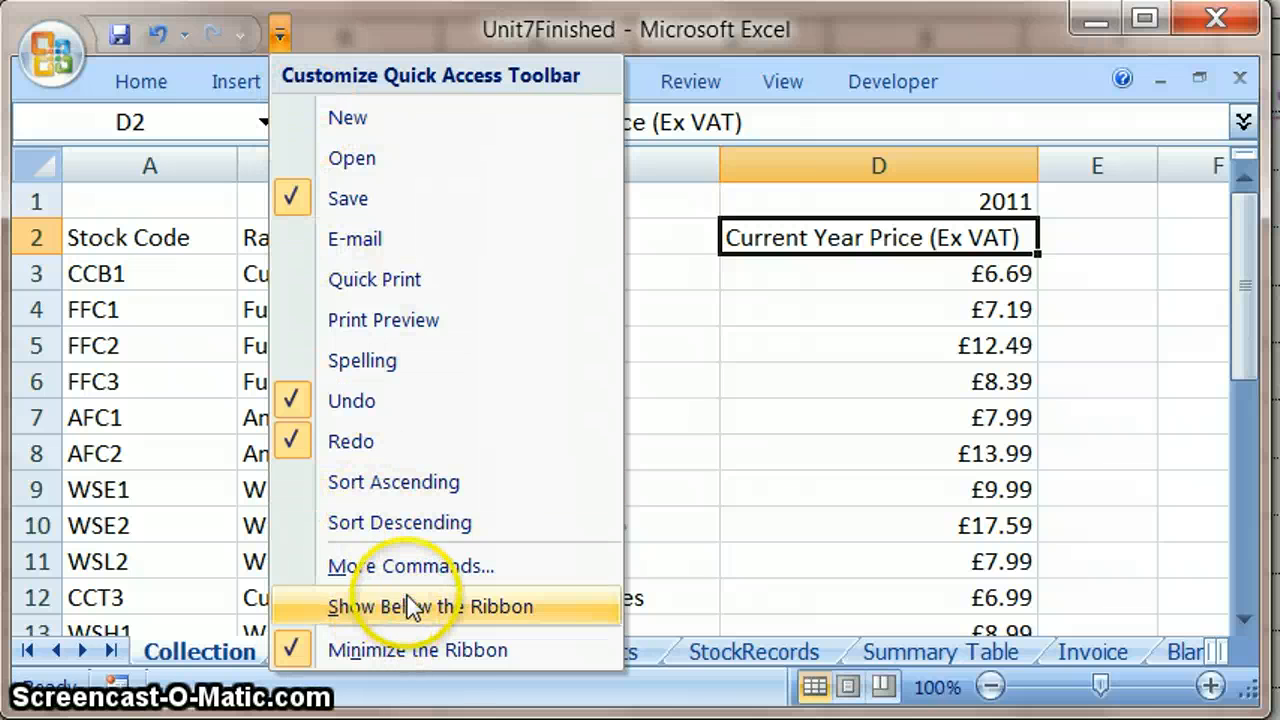
left_click(421, 650)
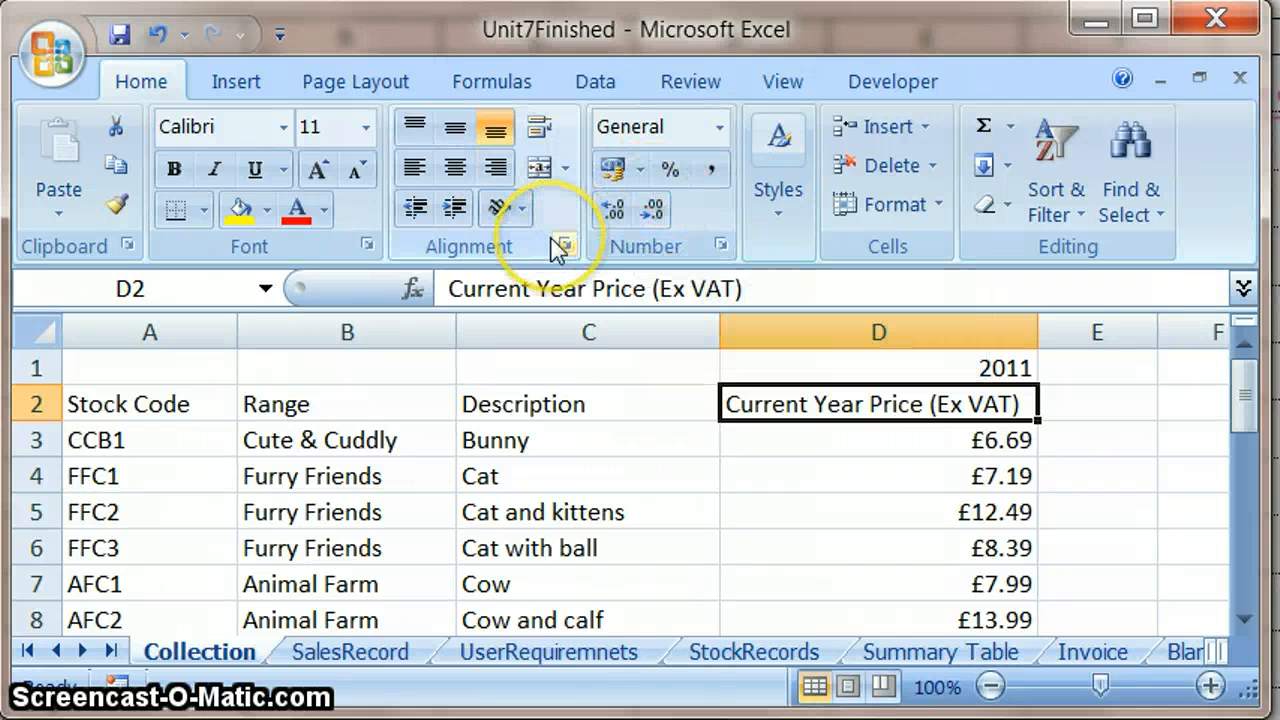
left_click(537, 130)
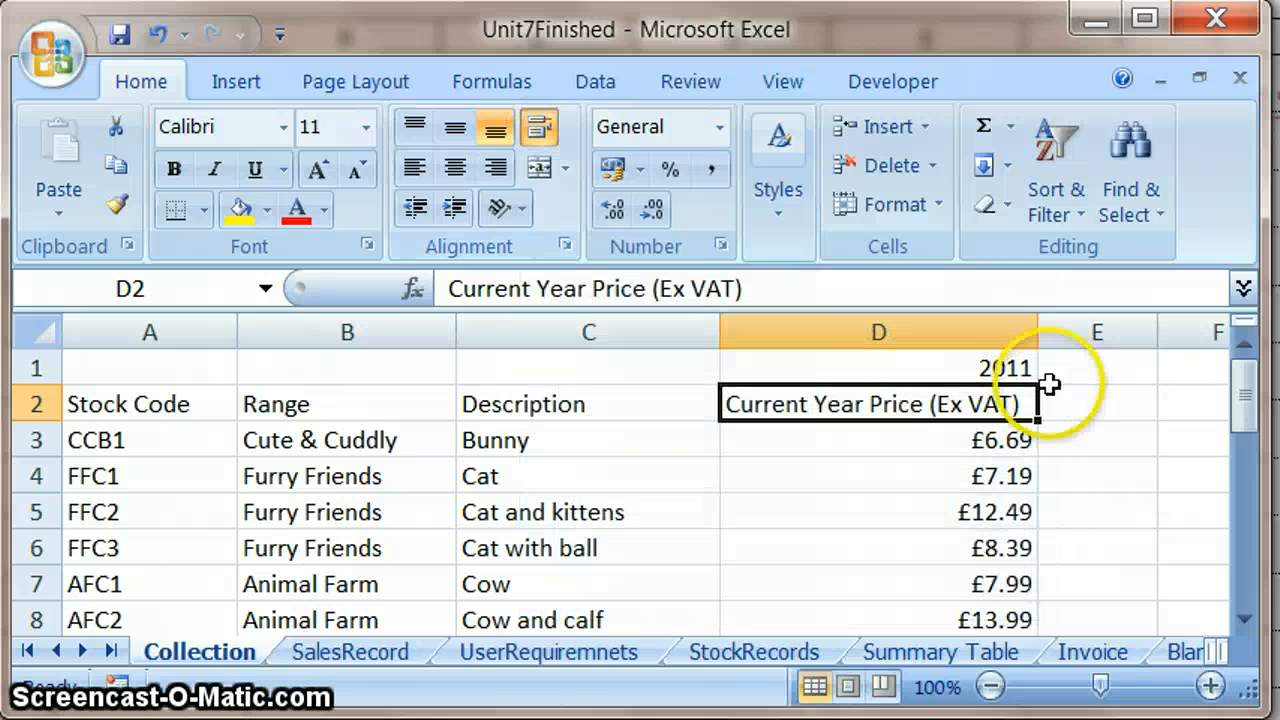
Narrow column D and make row 2 taller so the wrapped price heading fits on two lines.
left_click_drag(1040, 335, 909, 335)
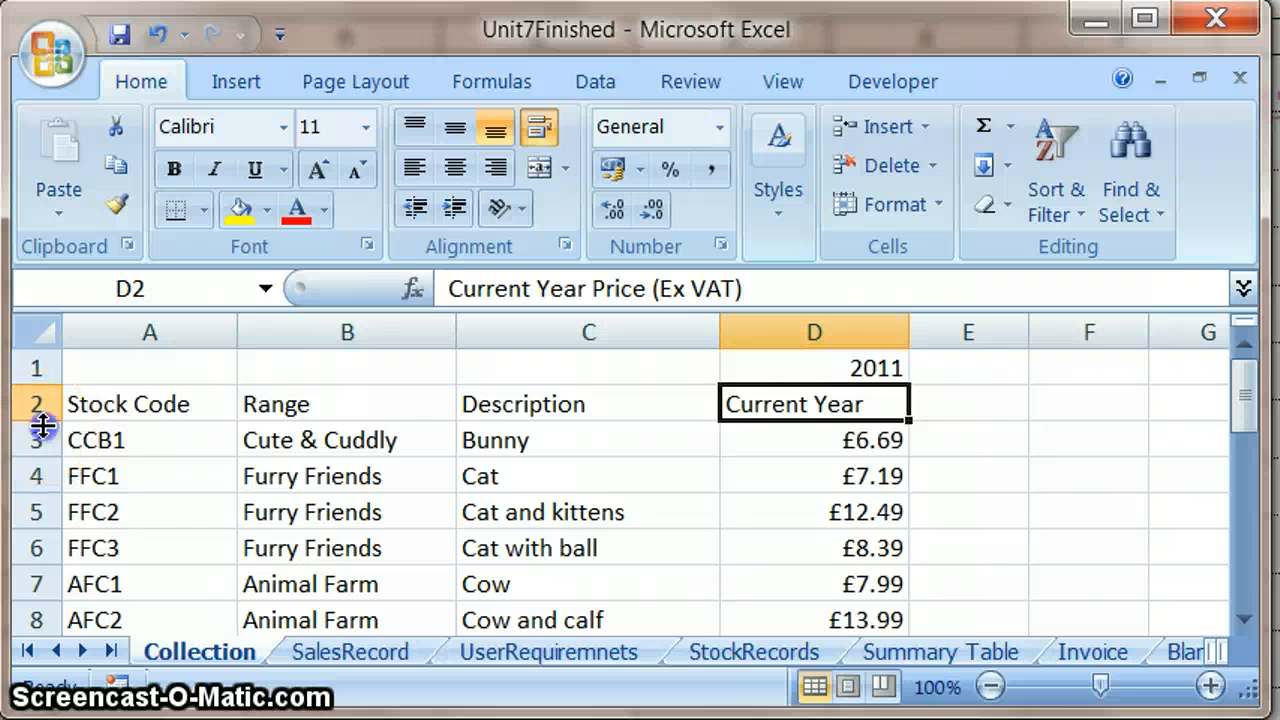
left_click_drag(43, 425, 40, 485)
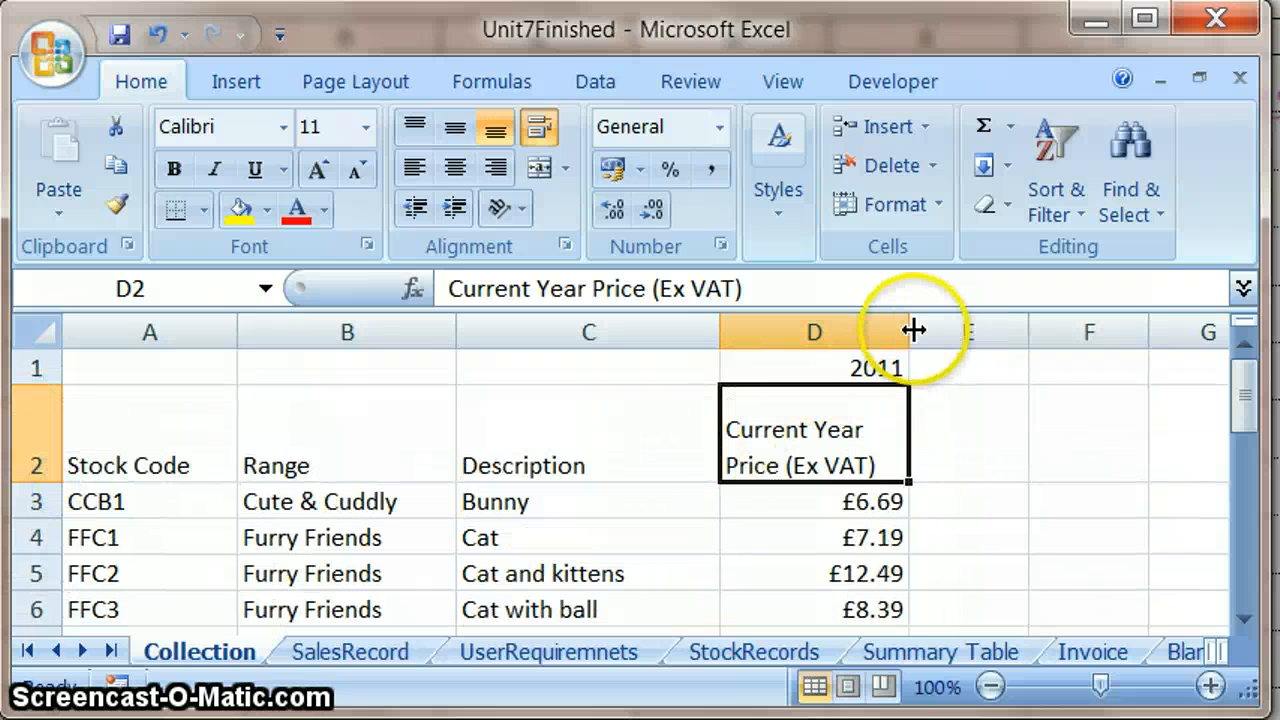
mouse_move(912, 330)
left_mouse_down()
mouse_move(879, 331)
mouse_move(904, 331)
left_mouse_up()
Middle-align the row 2 headings vertically, from Stock Code in A2 through Current Year Price (Ex VAT) in D2.
left_click_drag(583, 434, 127, 422)
left_click(454, 130)
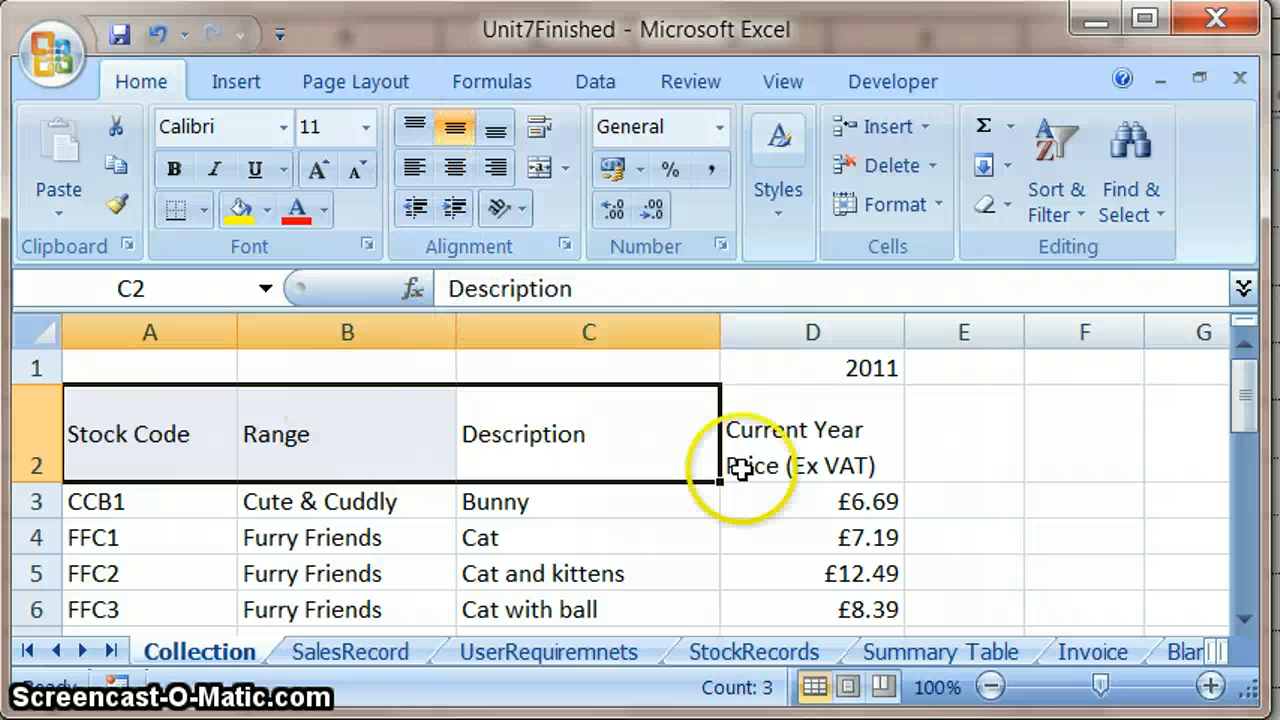
left_click(820, 445)
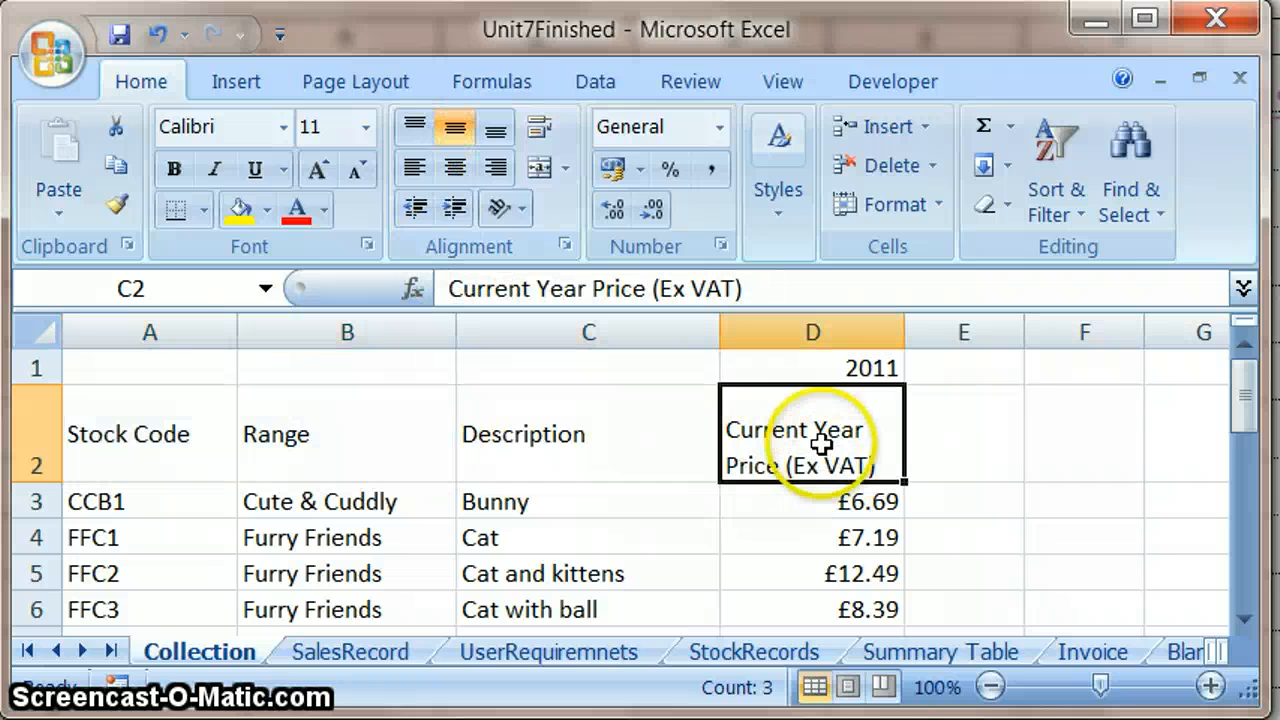
left_click(456, 127)
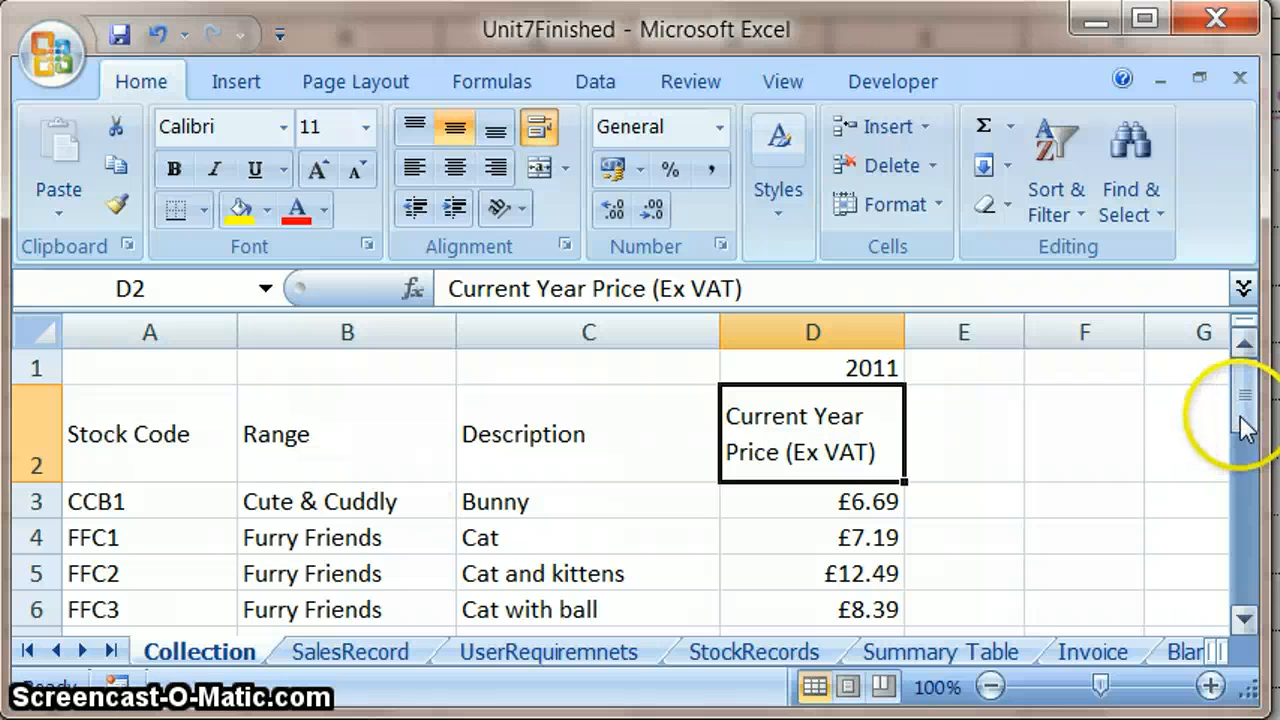
left_click_drag(1240, 415, 1234, 378)
left_click(752, 450)
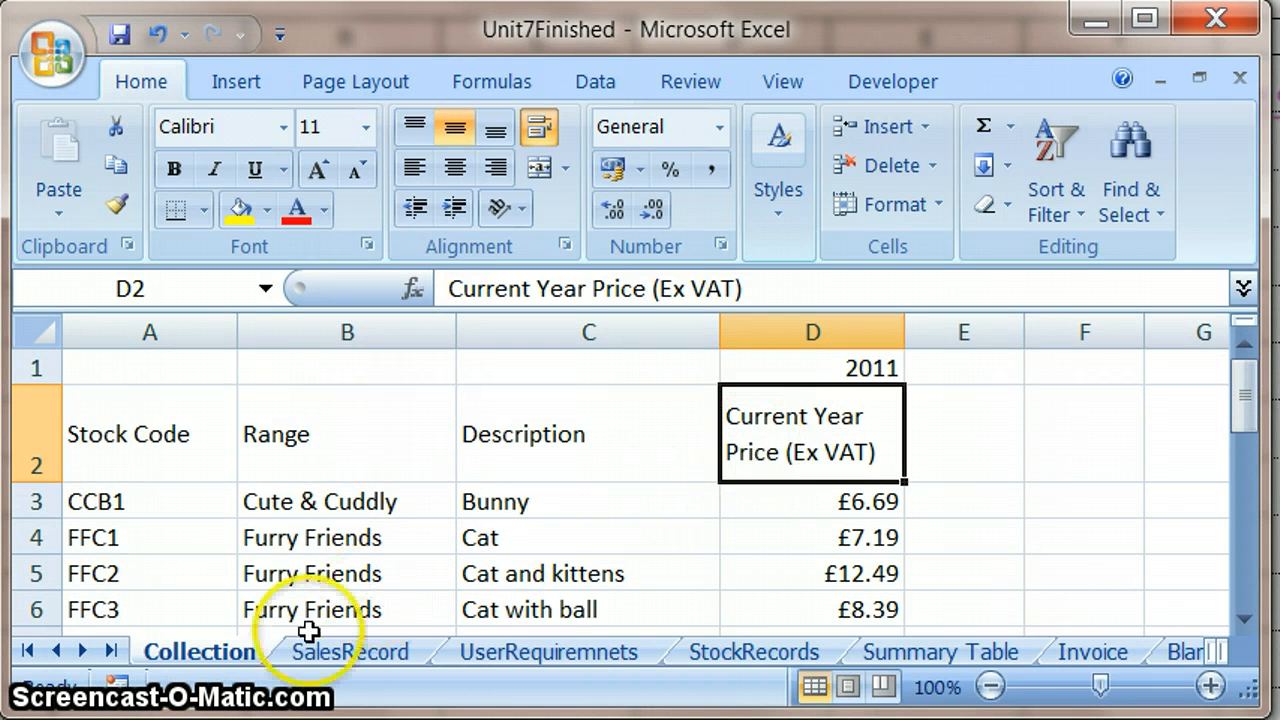